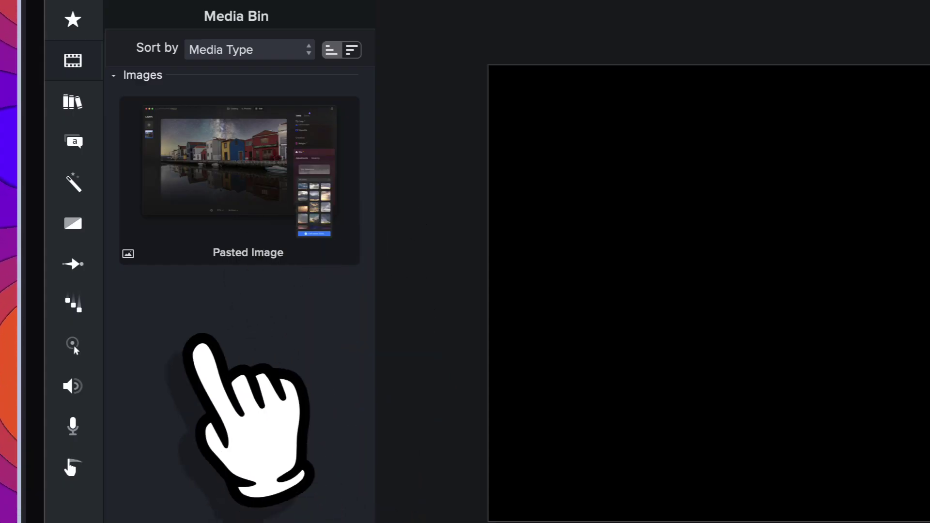
# - Place the fluidmotion clip from the Camtasia 2023 library's Dynamic Backgrounds at the start of Track 1
pyautogui.click(80, 103)
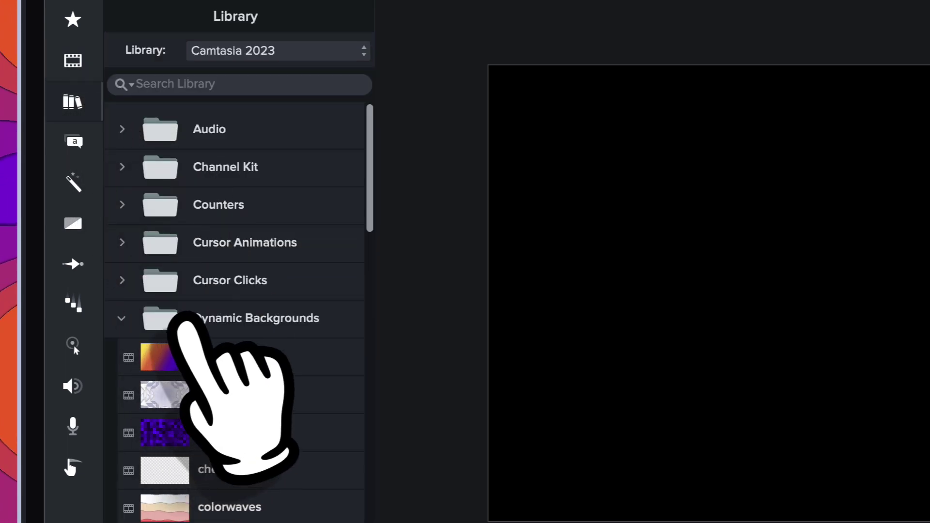
pyautogui.scroll(-1, 213, 423)
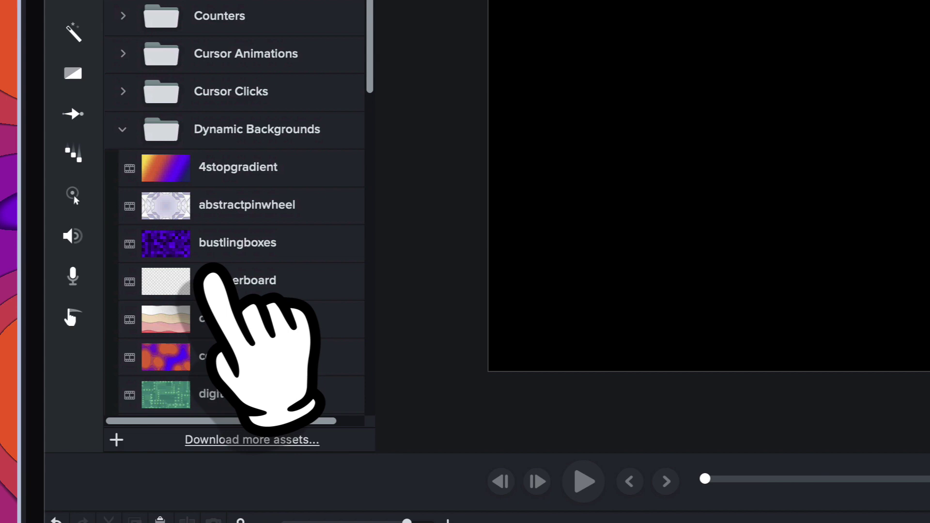
pyautogui.scroll(-5, 213, 274)
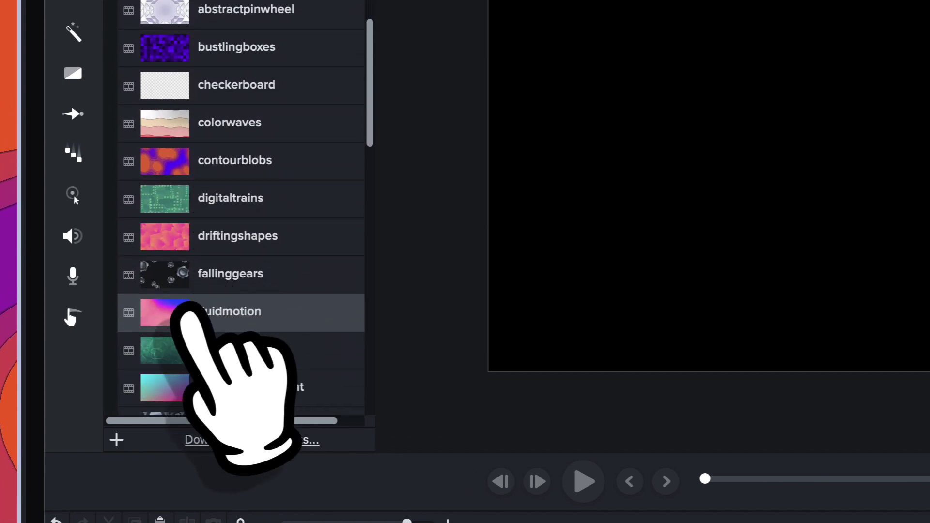
pyautogui.moveTo(187, 321); pyautogui.dragTo(230, 522)
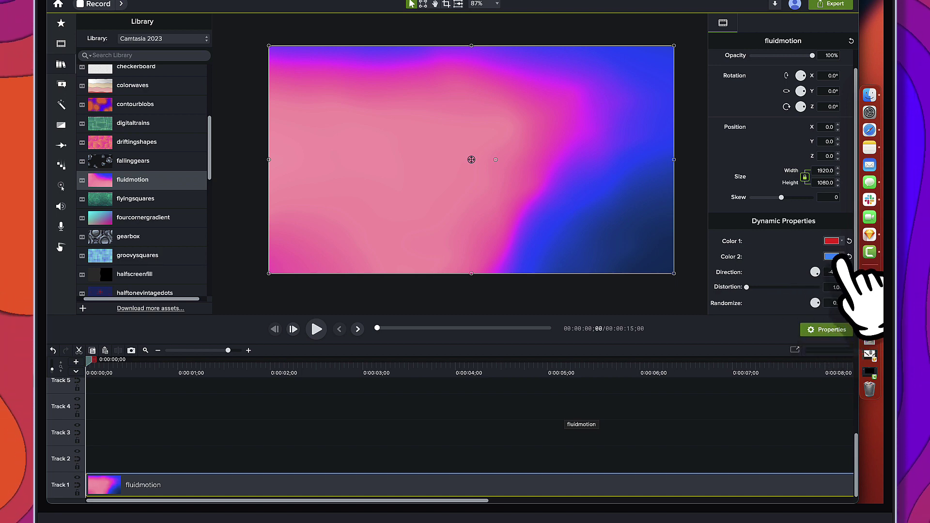
# - Set the fluidmotion background's Color 2 to dark blue #1A006C and Color 1 to the saved light green
pyautogui.click(839, 256)
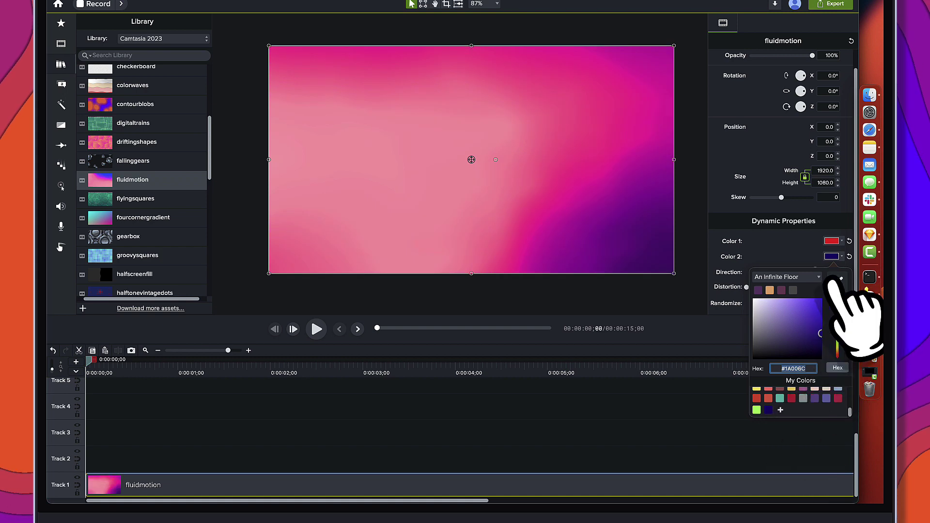
pyautogui.press('Escape')
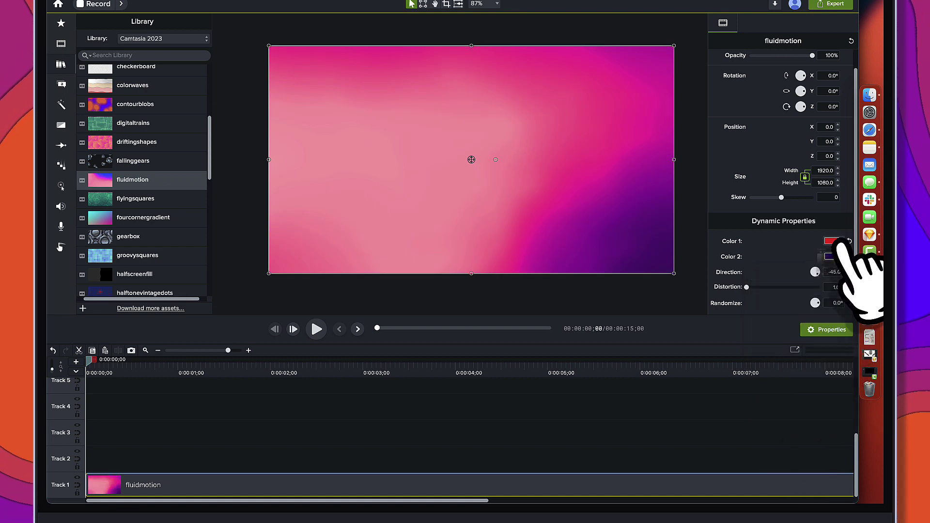
pyautogui.click(836, 240)
pyautogui.click(757, 394)
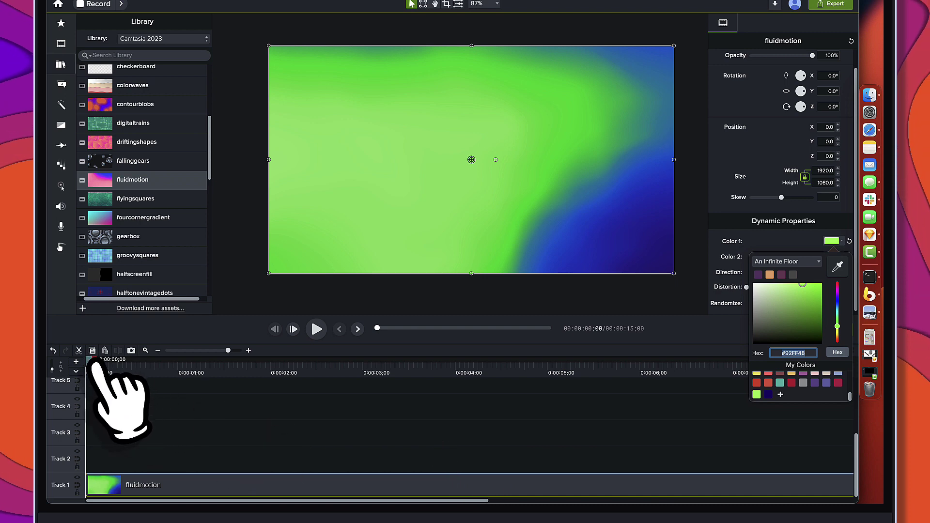
# - Play the timeline from the beginning to preview the recoloured fluidmotion background
pyautogui.click(94, 364)
pyautogui.press('space')
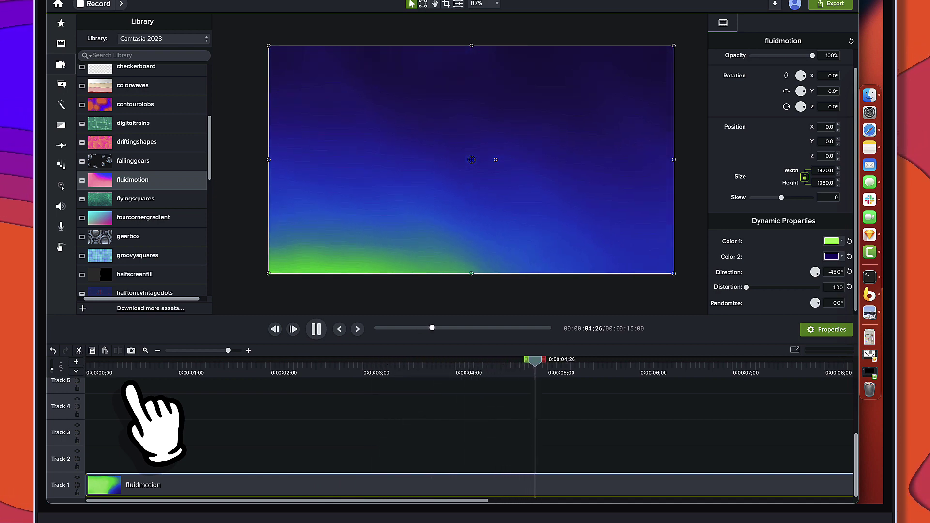
pyautogui.press('space')
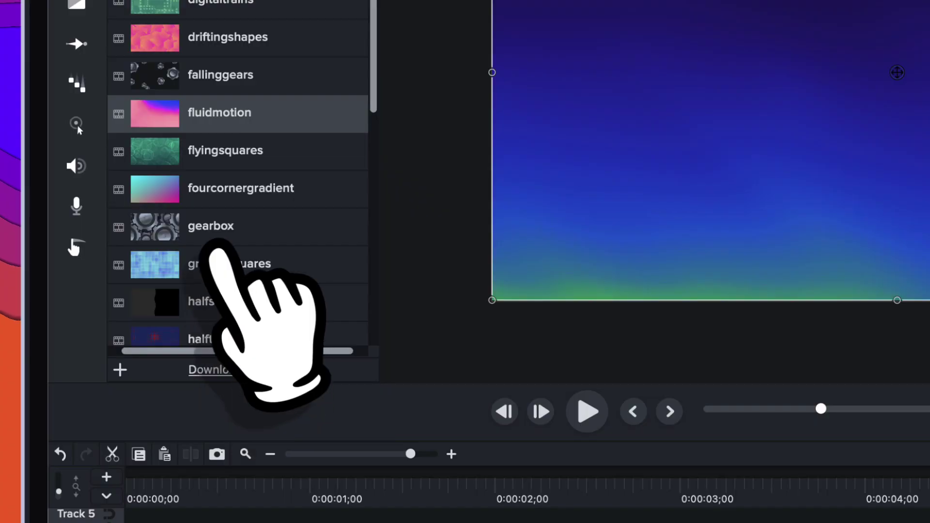
# - Place the halfscreenfill dynamic background at the start of Track 3 and set its colour to black #000000
pyautogui.scroll(-2, 124, 244)
pyautogui.scroll(-2, 216, 247)
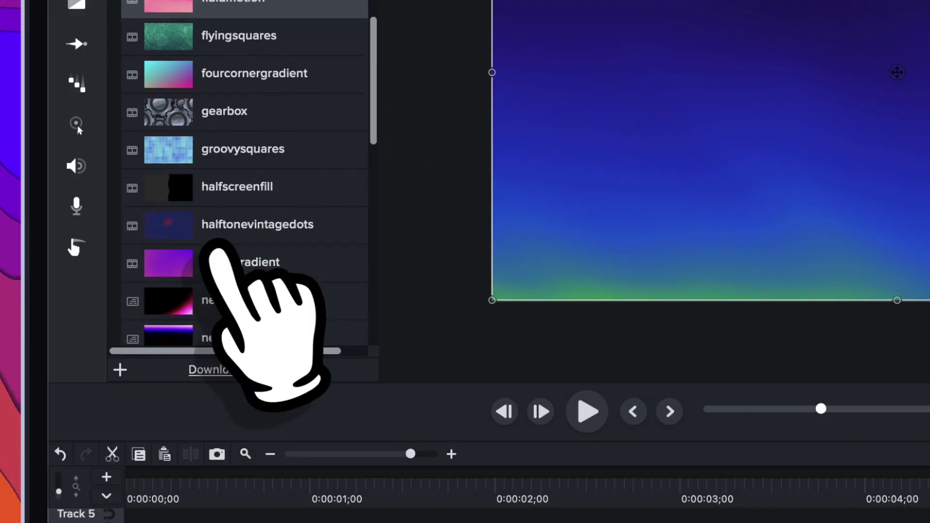
pyautogui.click(202, 192)
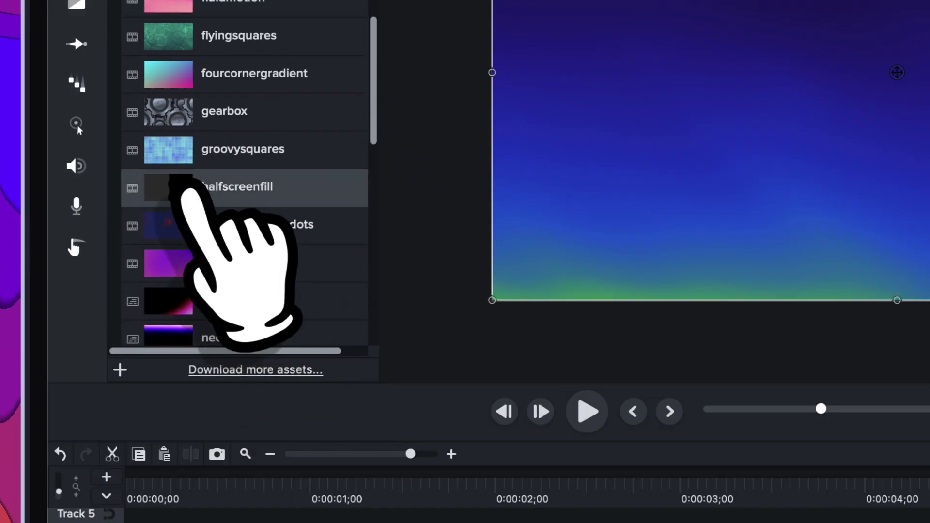
pyautogui.moveTo(186, 190); pyautogui.dragTo(147, 309)
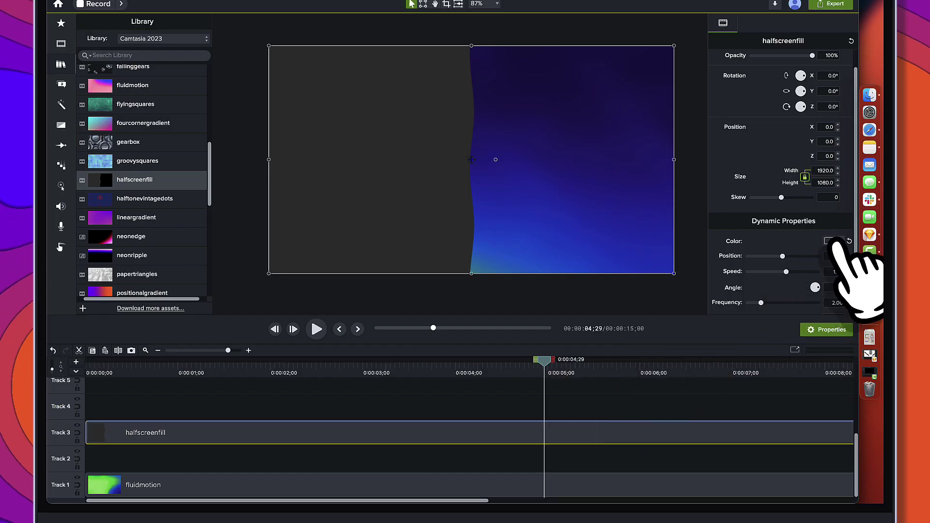
pyautogui.click(831, 240)
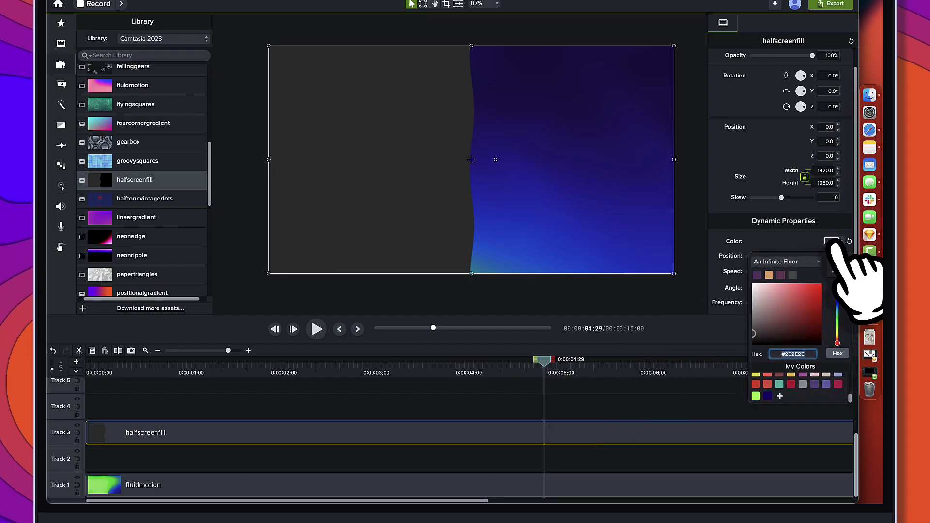
pyautogui.moveTo(774, 339); pyautogui.dragTo(748, 352)
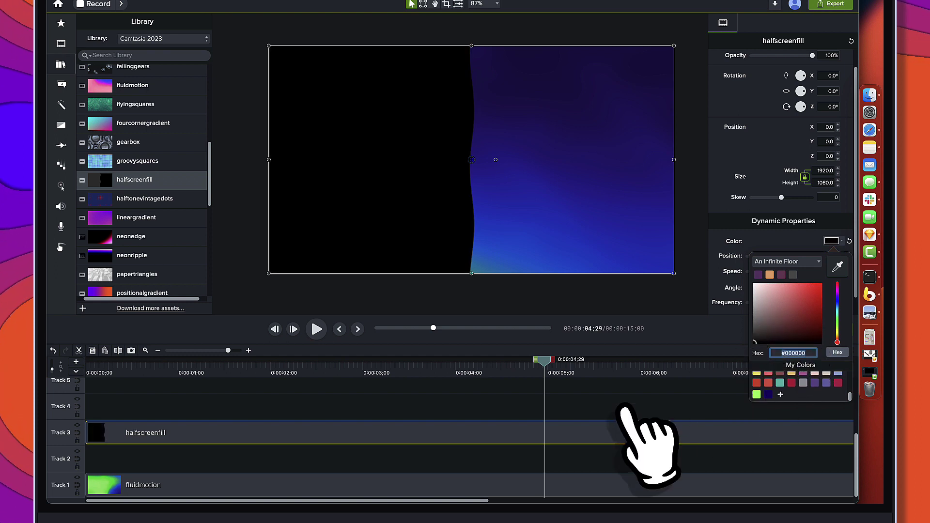
# - Set the halfscreenfill's angle to 90° and its position to 30.69 so it fills a band along the canvas bottom
pyautogui.moveTo(552, 367); pyautogui.dragTo(583, 370)
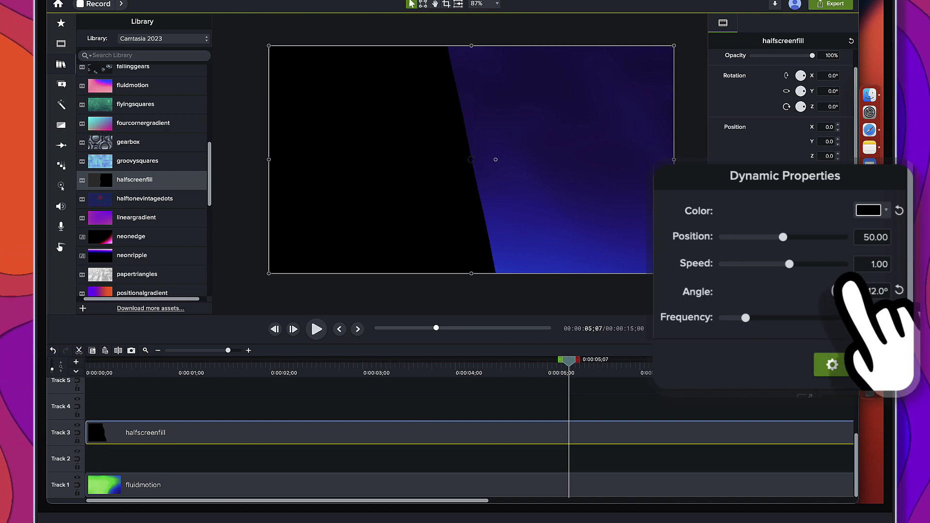
pyautogui.moveTo(845, 279); pyautogui.dragTo(820, 214)
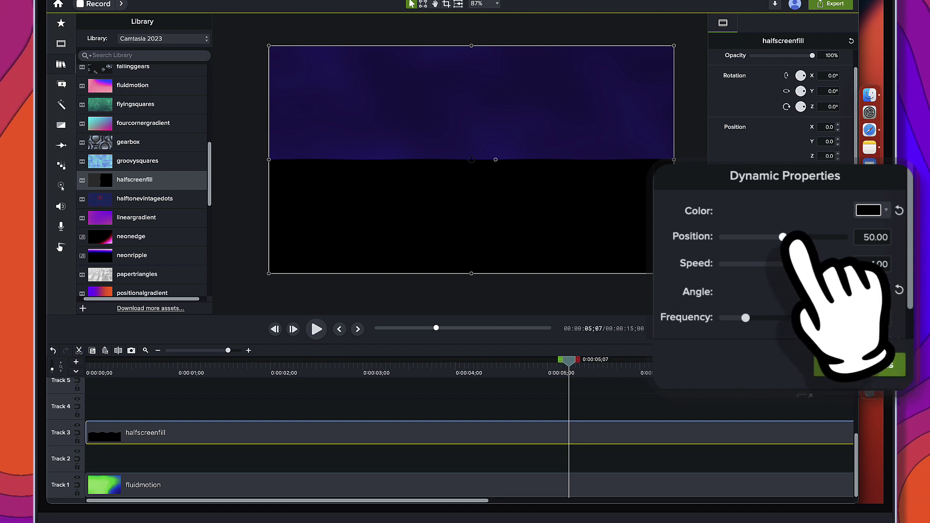
pyautogui.moveTo(782, 236); pyautogui.dragTo(768, 237)
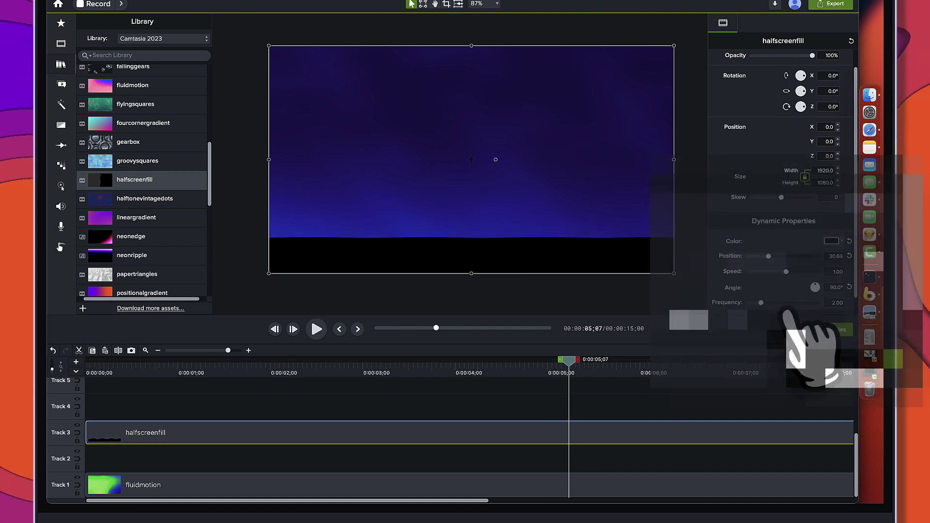
# - Play the timeline from about 0:00:04;06 to preview the halfscreenfill's wave motion
pyautogui.moveTo(567, 363); pyautogui.dragTo(479, 374)
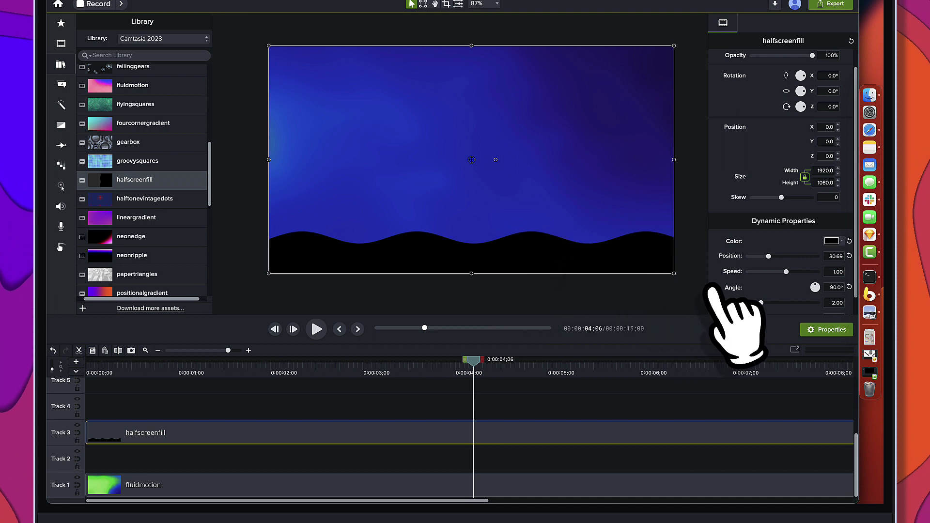
pyautogui.scroll(-2, 778, 291)
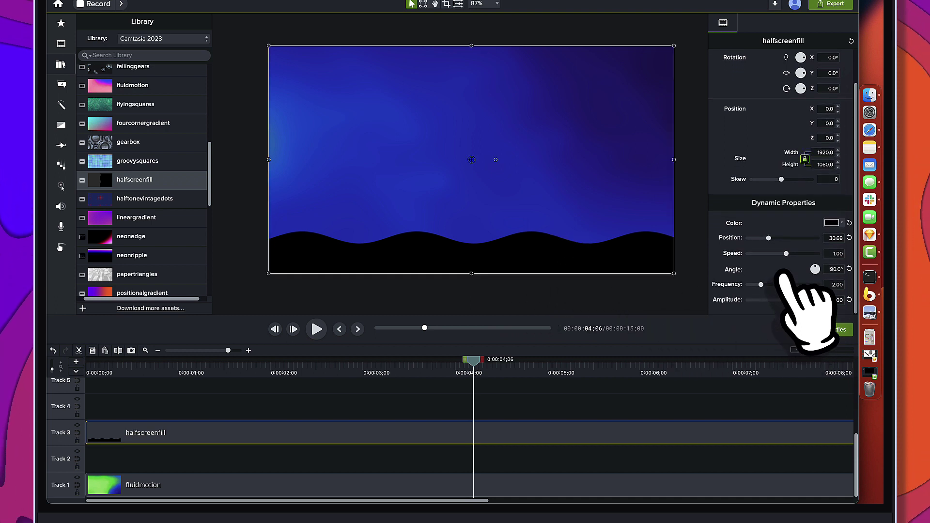
pyautogui.press('space')
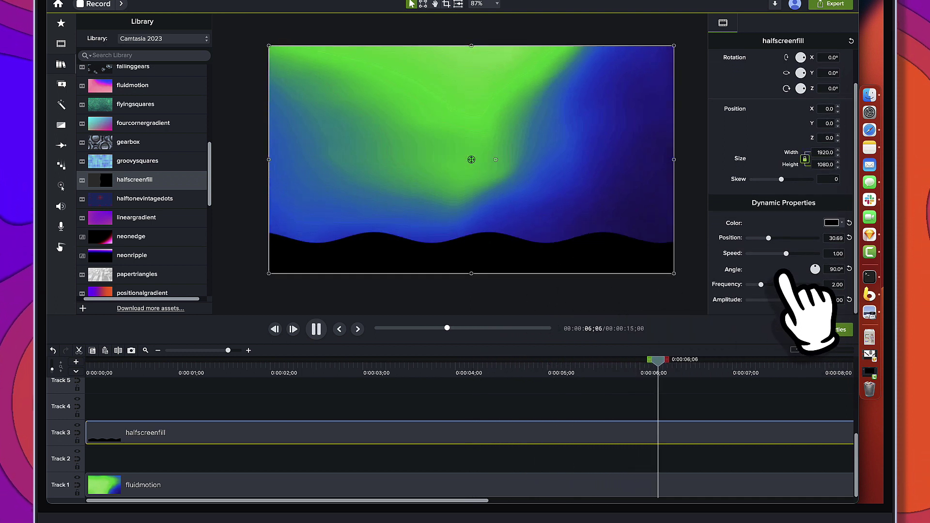
pyautogui.press('space')
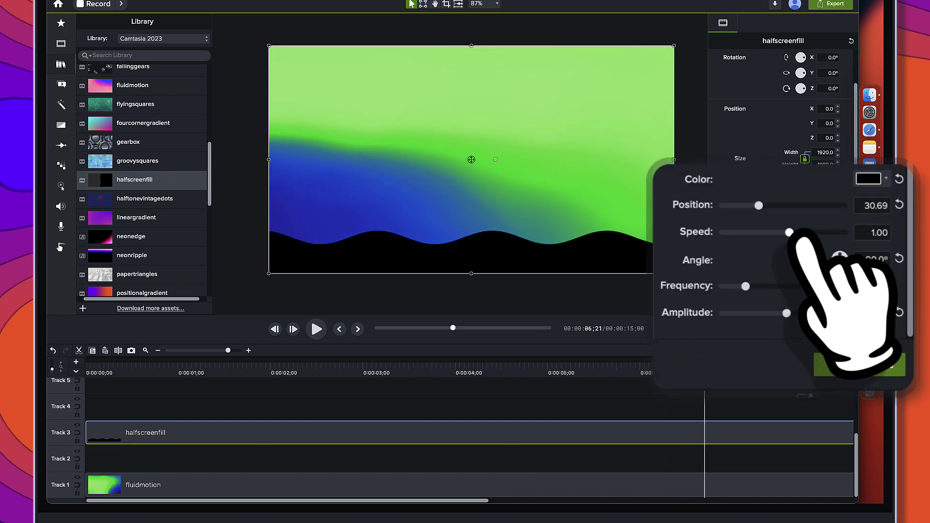
# - Set the halfscreenfill's speed to 4.02, frequency to 0.84 and amplitude to 0.80, and preview the motion
pyautogui.moveTo(789, 233); pyautogui.dragTo(794, 232)
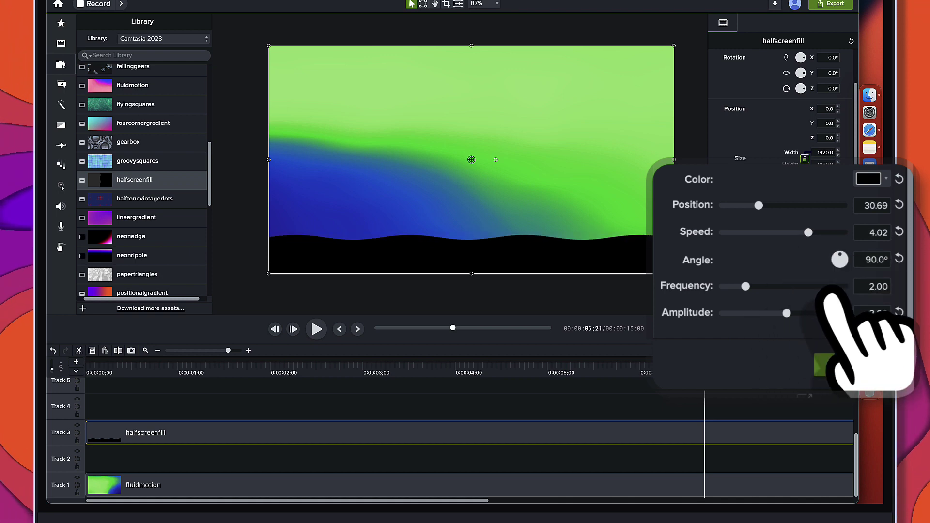
pyautogui.click(872, 286)
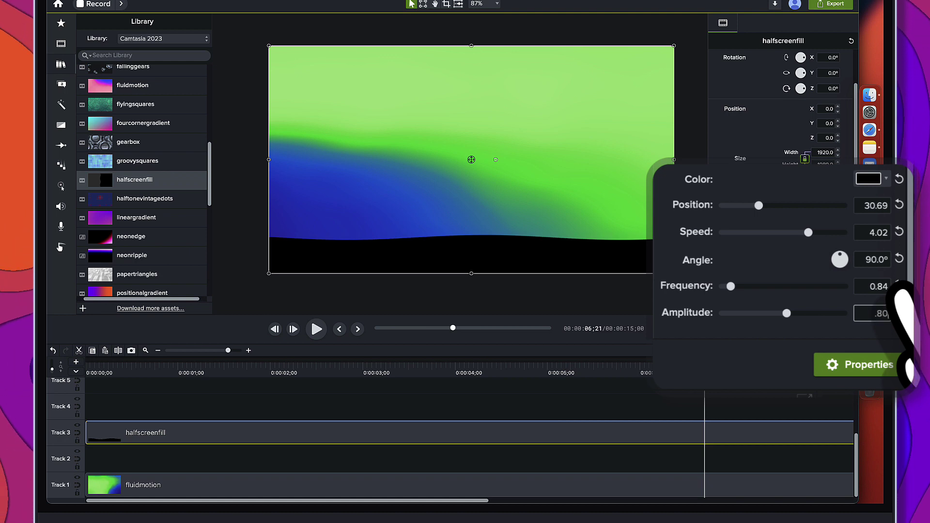
pyautogui.press('Return')
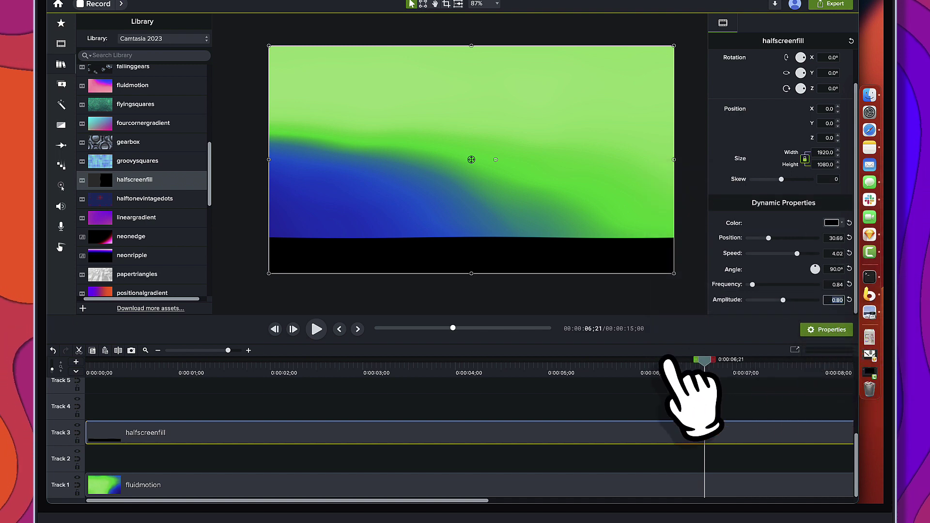
pyautogui.moveTo(707, 362); pyautogui.dragTo(170, 369)
pyautogui.press('space')
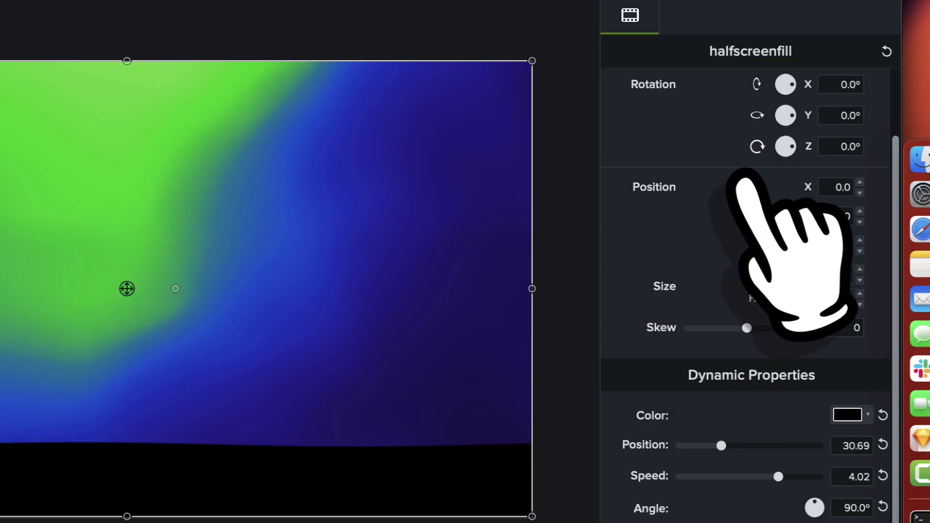
# - Reduce the halfscreenfill's opacity to 70% and check the band at another point of the timeline
pyautogui.scroll(2, 779, 67)
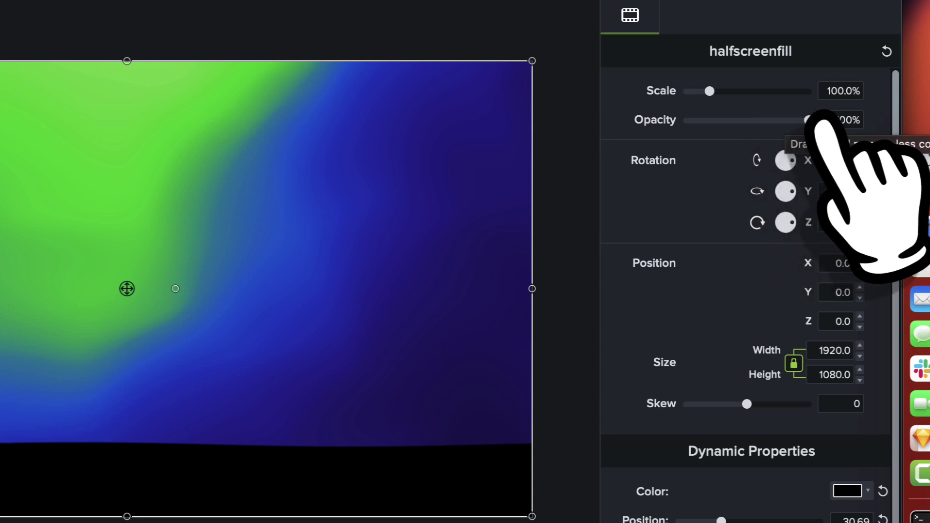
pyautogui.moveTo(816, 119); pyautogui.dragTo(798, 118)
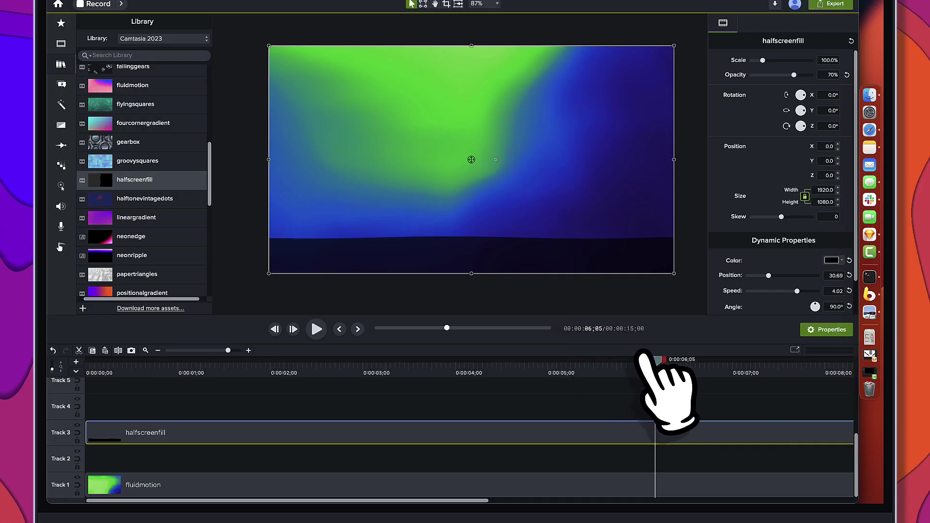
pyautogui.moveTo(658, 363); pyautogui.dragTo(500, 380)
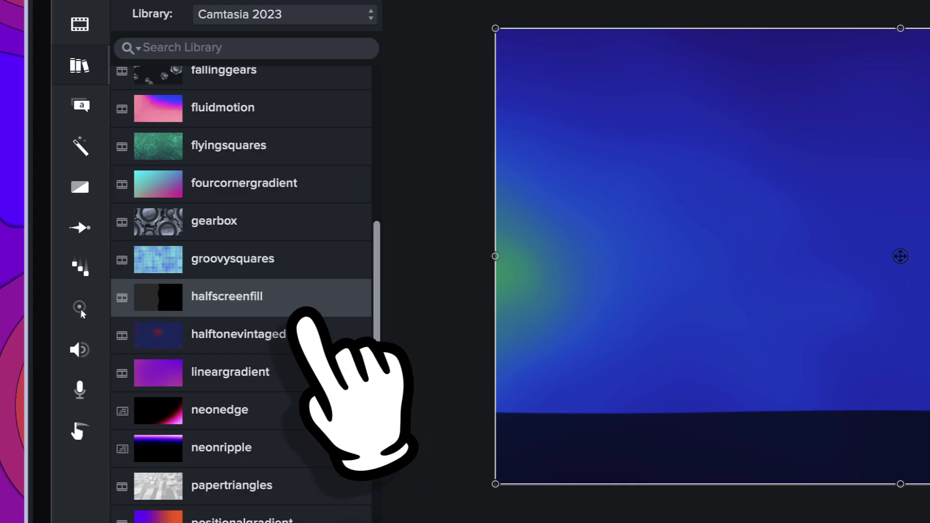
# - Add the white script-style text callout at the start of Track 4 and extend it to match the background clips' length
pyautogui.click(103, 121)
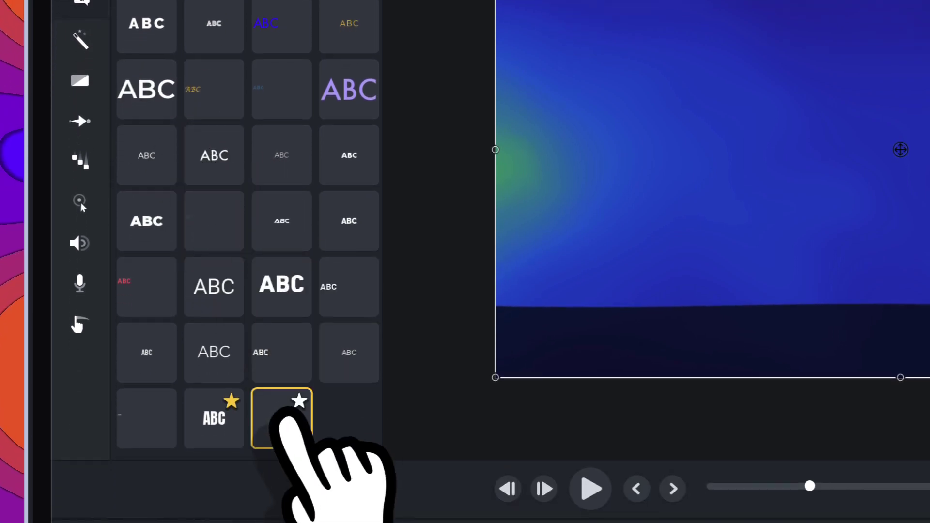
pyautogui.moveTo(293, 416); pyautogui.dragTo(145, 272)
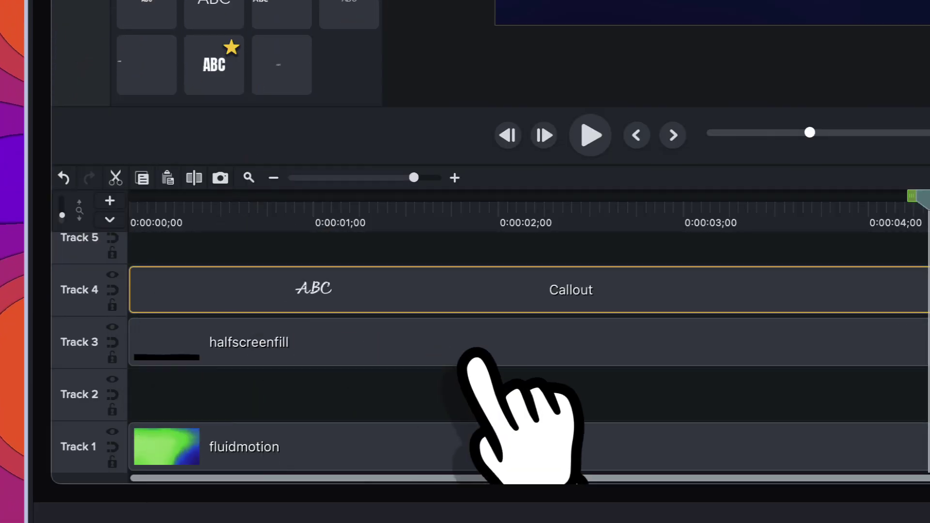
pyautogui.scroll(-3, 477, 356)
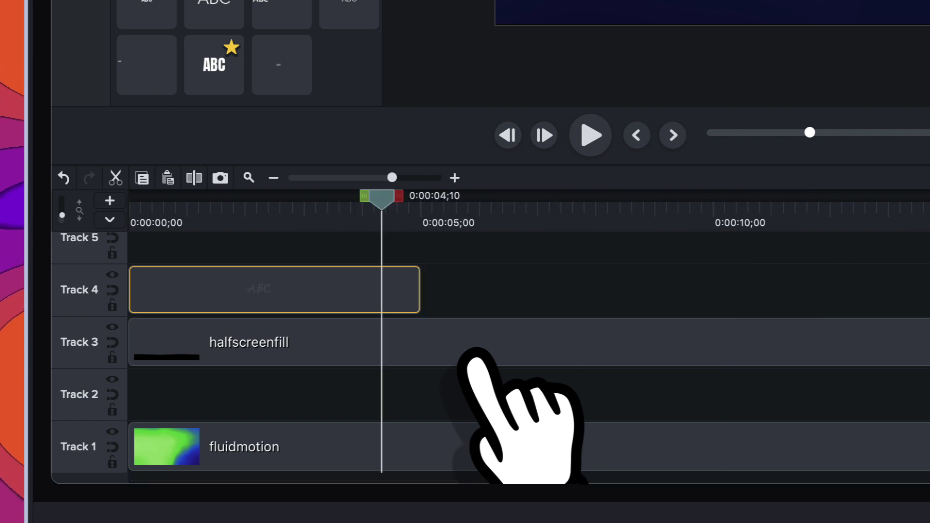
pyautogui.moveTo(428, 299); pyautogui.dragTo(677, 342)
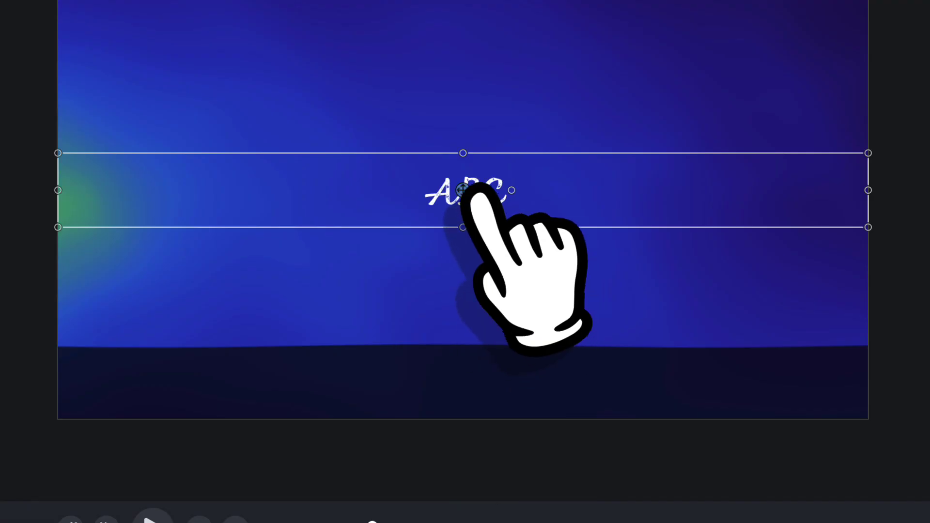
# - Move the callout onto the dark band, set its text to "Today's Focus: Lower Thirds", and play back the result
pyautogui.moveTo(474, 190); pyautogui.dragTo(482, 382)
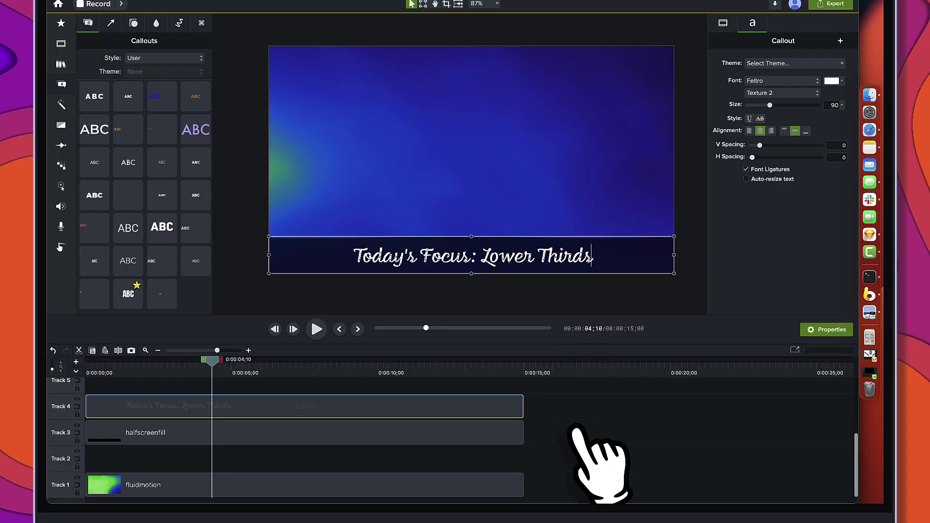
pyautogui.click(443, 387)
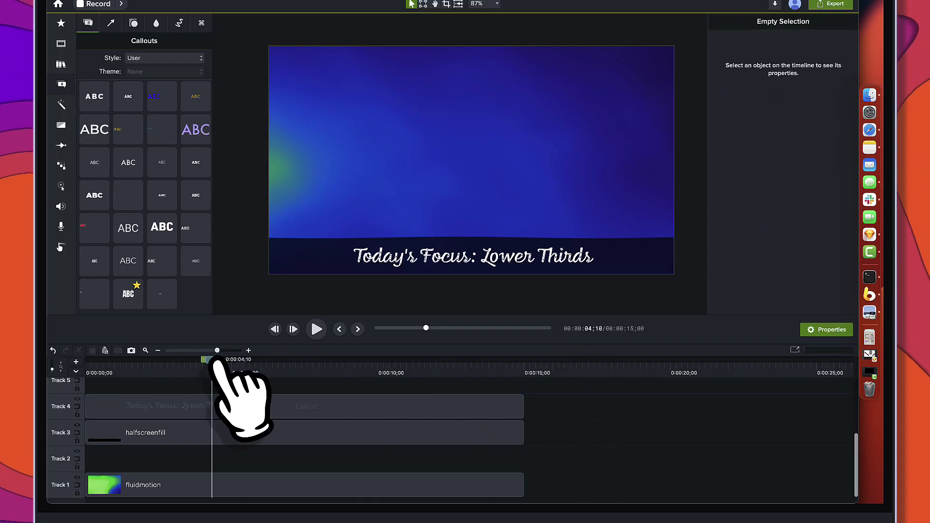
pyautogui.press('space')
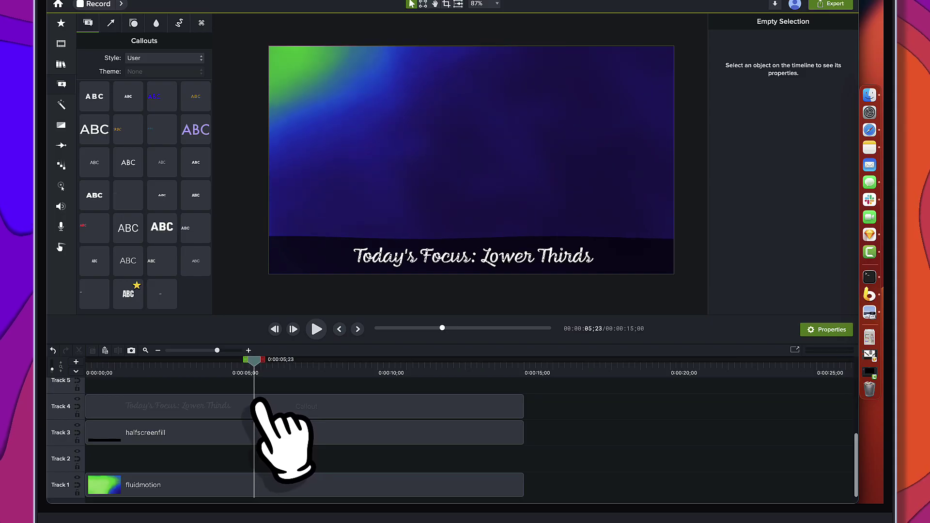
# - Apply the Blur Region effect to the duplicate fluidmotion clip on Track 2
pyautogui.moveTo(257, 387); pyautogui.dragTo(158, 383)
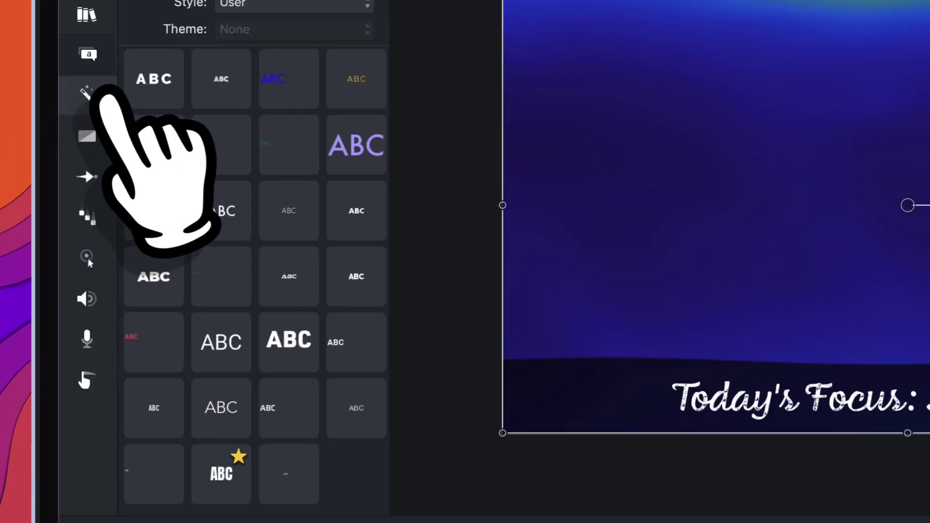
pyautogui.click(86, 92)
pyautogui.scroll(3, 193, 184)
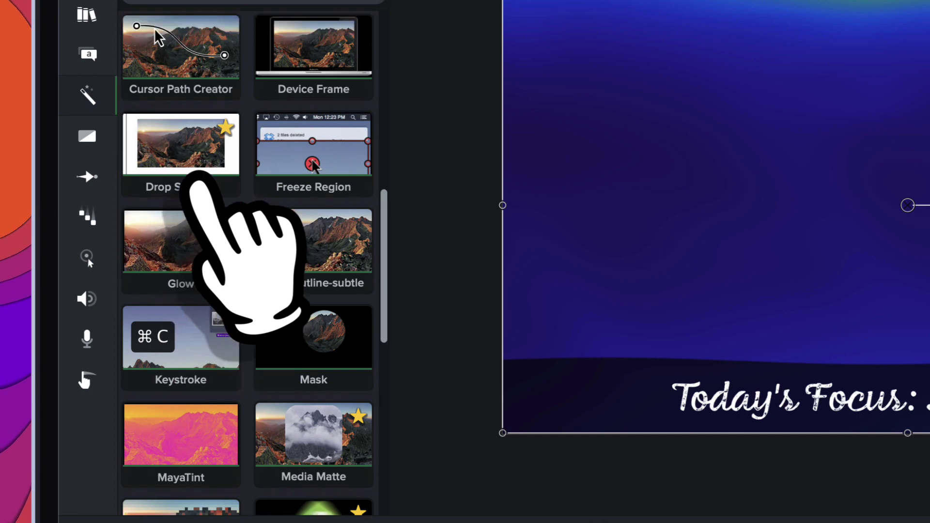
pyautogui.scroll(8, 193, 184)
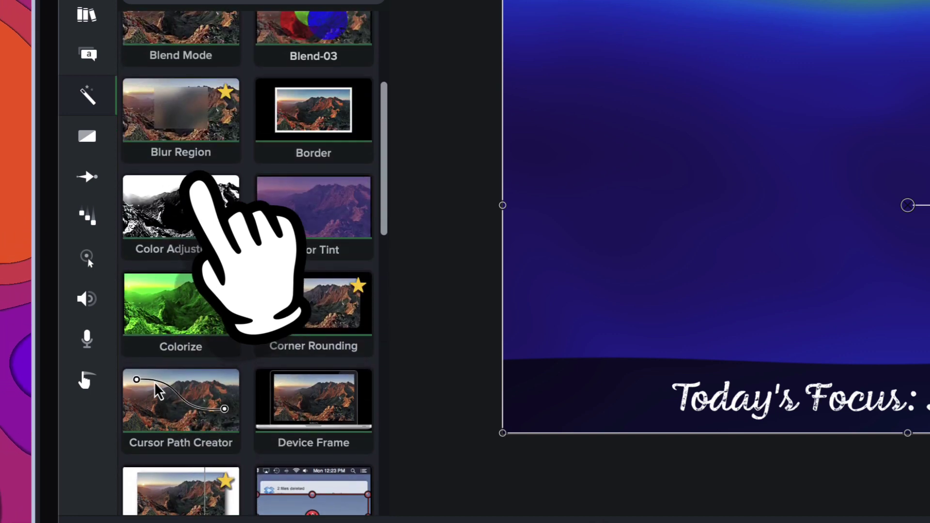
pyautogui.click(193, 167)
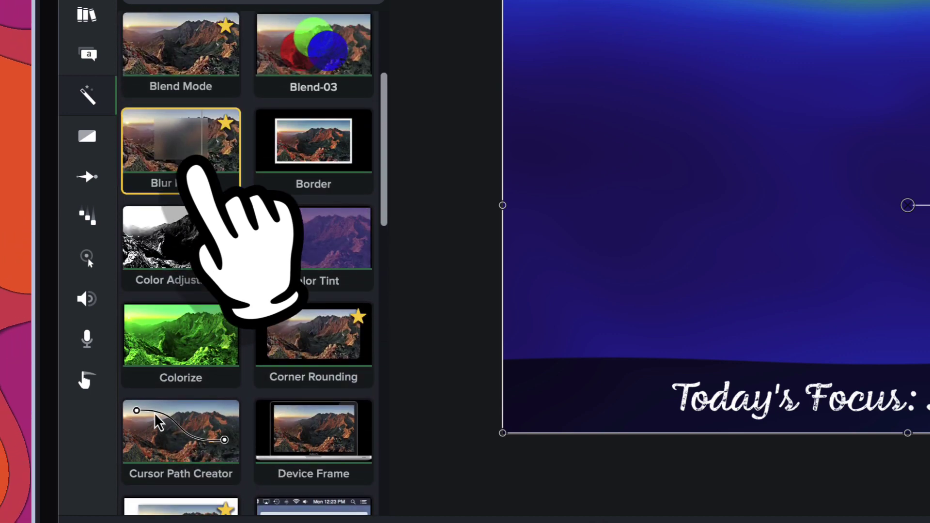
pyautogui.moveTo(193, 167); pyautogui.dragTo(245, 522)
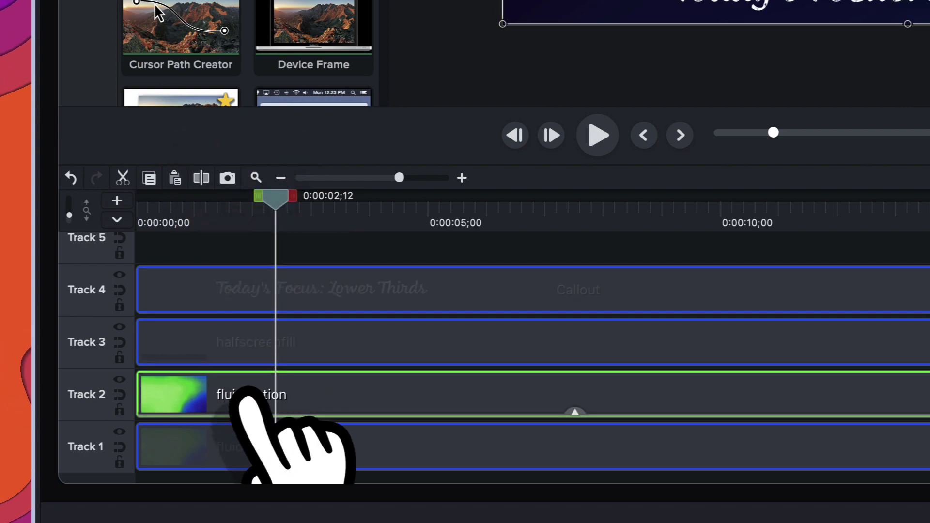
pyautogui.moveTo(245, 399); pyautogui.dragTo(560, 383)
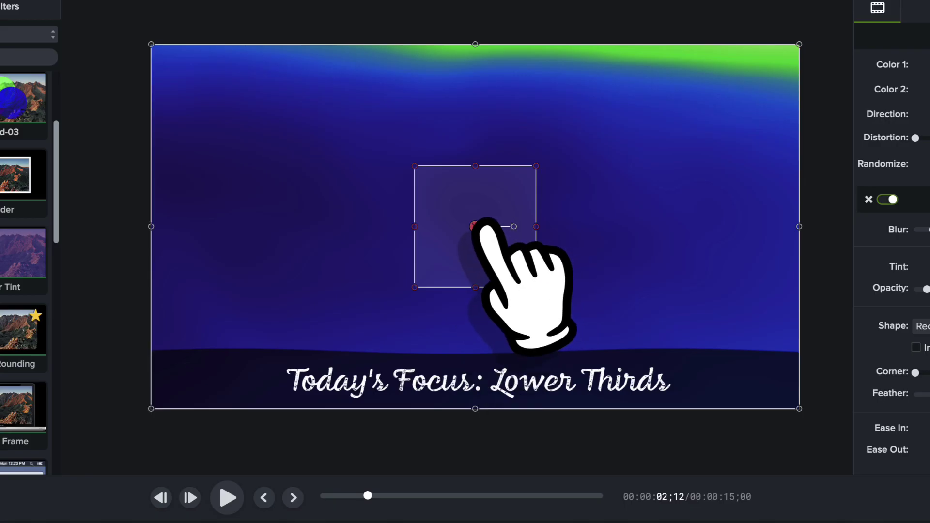
# - Move the blur region down over the dark text band and widen it past both sides of the canvas
pyautogui.moveTo(475, 226); pyautogui.dragTo(475, 367)
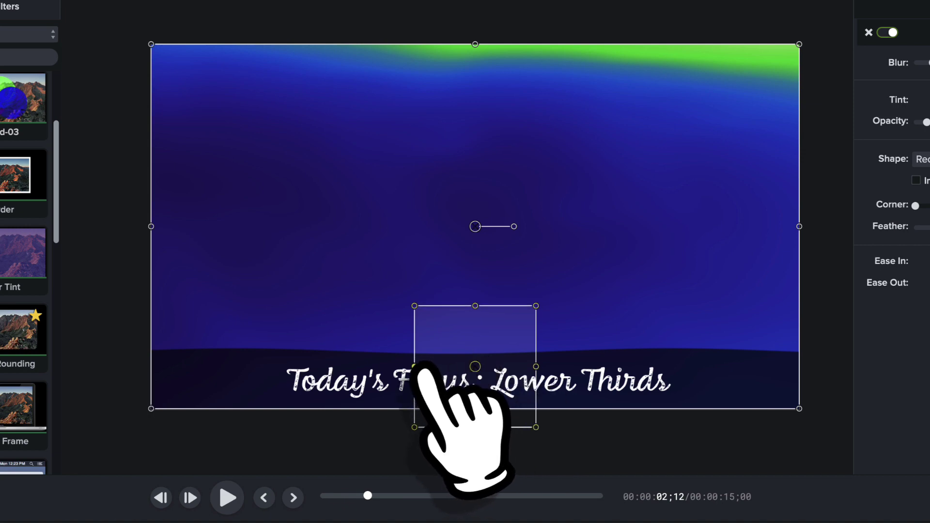
pyautogui.moveTo(415, 366); pyautogui.dragTo(133, 367)
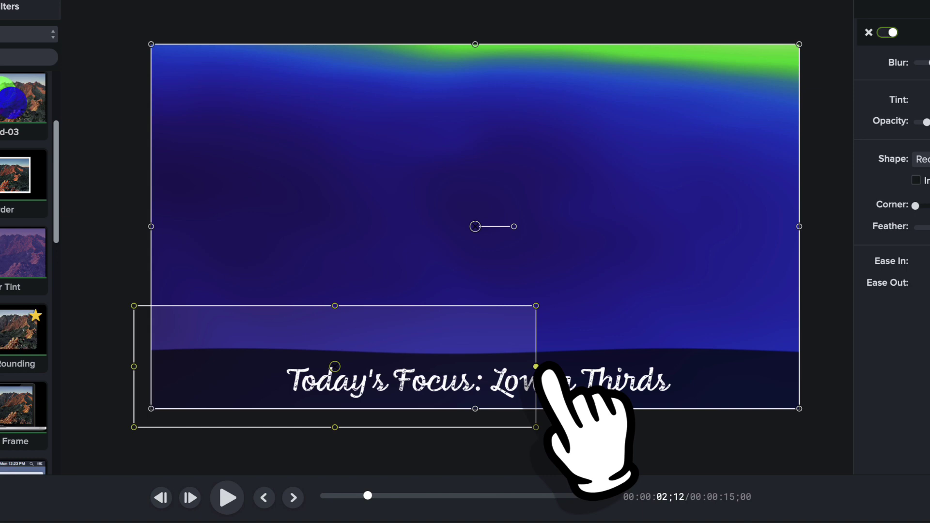
pyautogui.moveTo(535, 367); pyautogui.dragTo(812, 367)
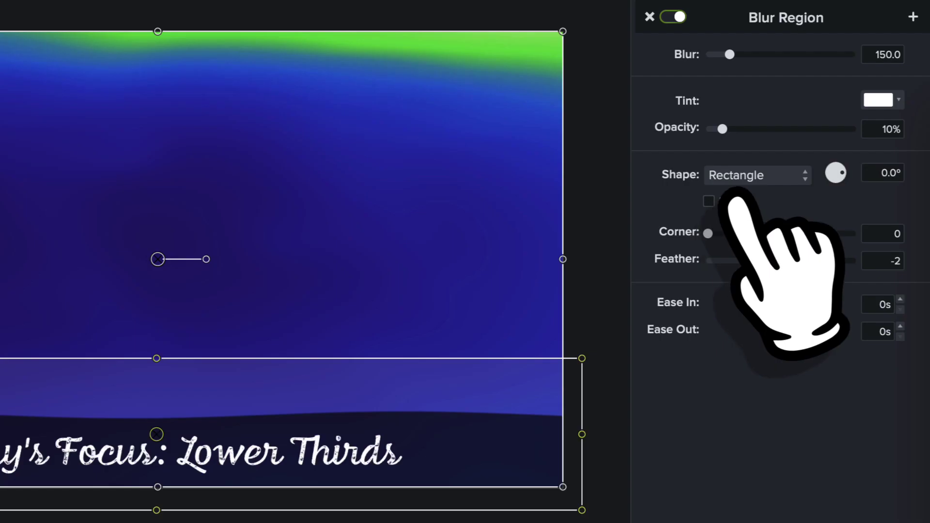
# - Set the blur region's tint to black (#000000) and increase its tint opacity
pyautogui.click(878, 99)
pyautogui.moveTo(758, 270); pyautogui.dragTo(714, 327)
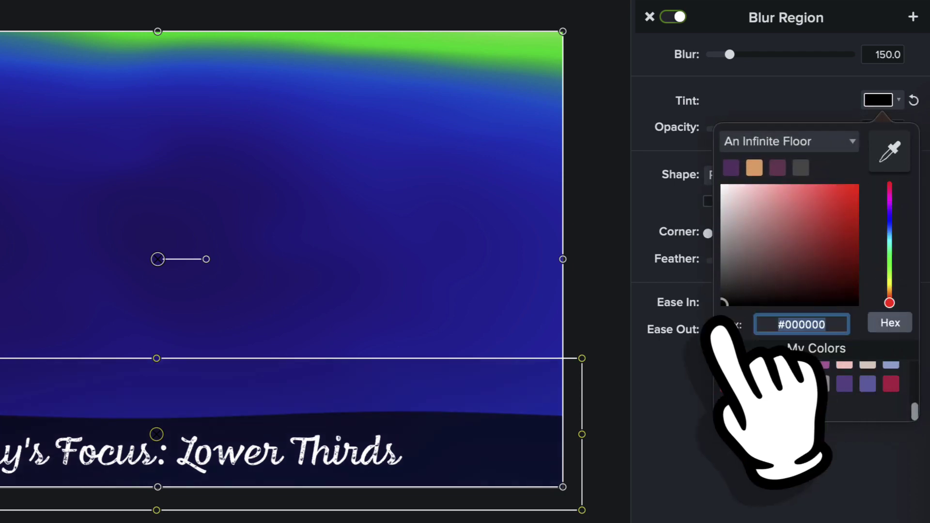
pyautogui.click(710, 154)
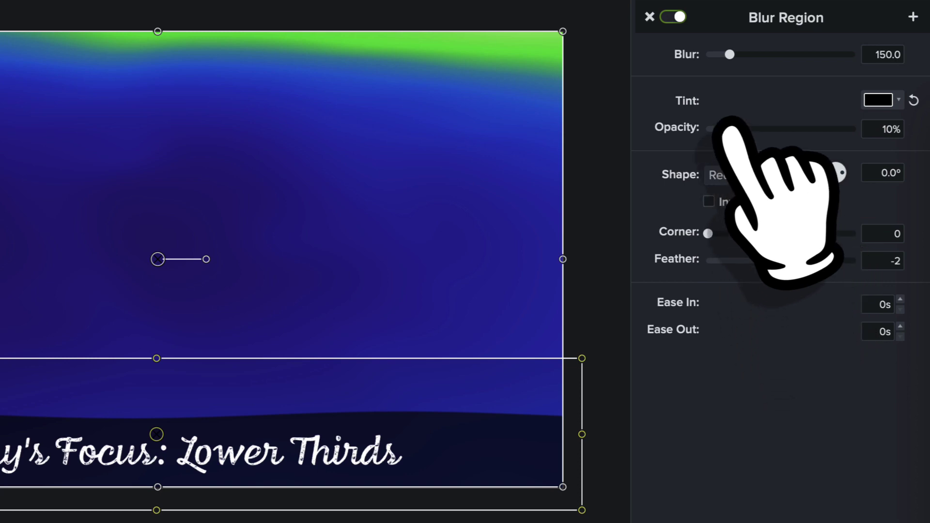
pyautogui.moveTo(721, 128); pyautogui.dragTo(773, 129)
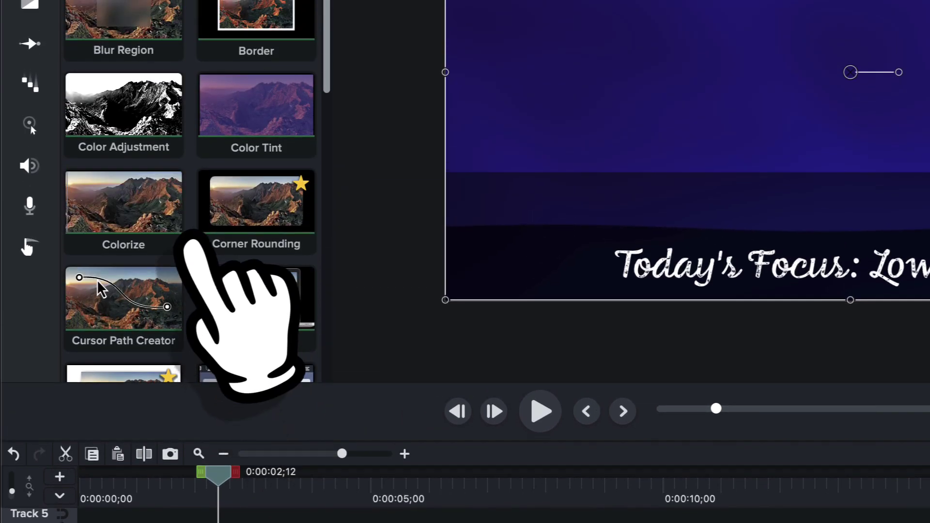
# - Apply the Media Matte effect to the halfscreenfill clip on Track 3 and scrub near the start of the timeline to check it
pyautogui.scroll(-7, 193, 241)
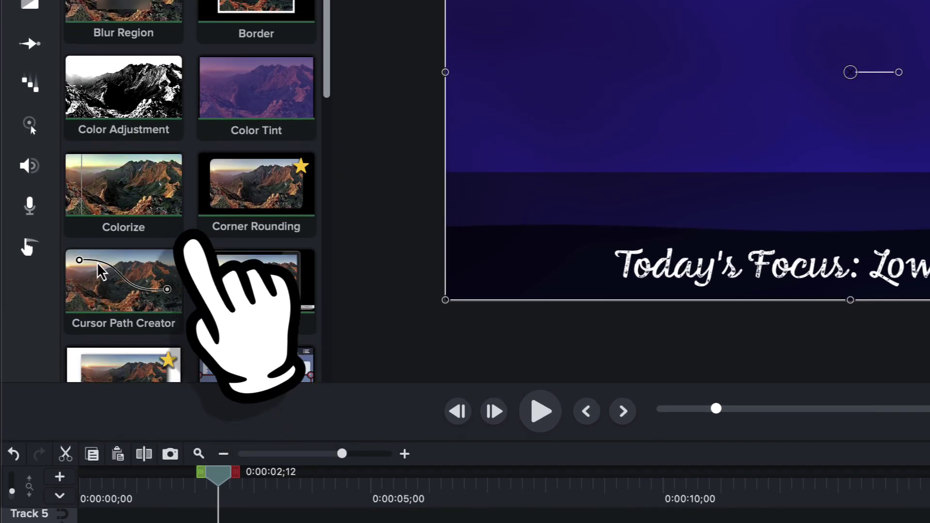
pyautogui.scroll(-3, 191, 240)
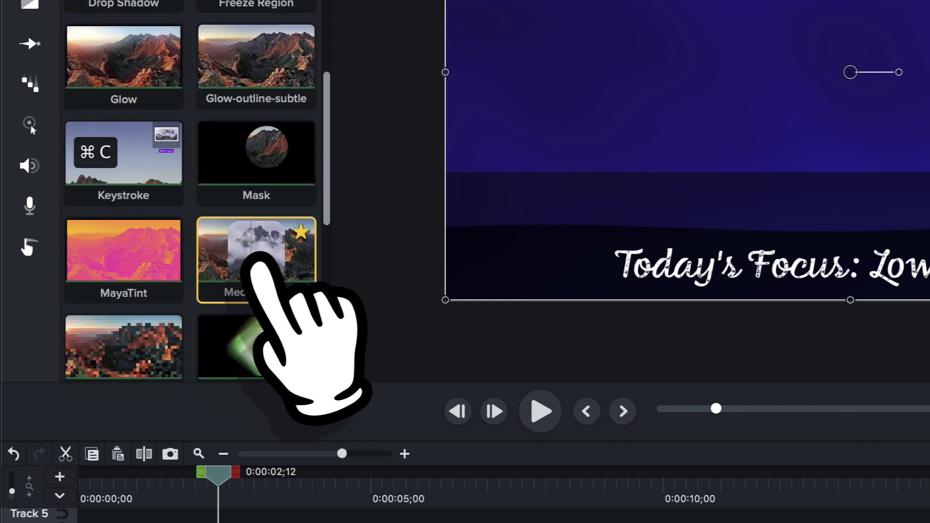
pyautogui.moveTo(254, 265); pyautogui.dragTo(242, 522)
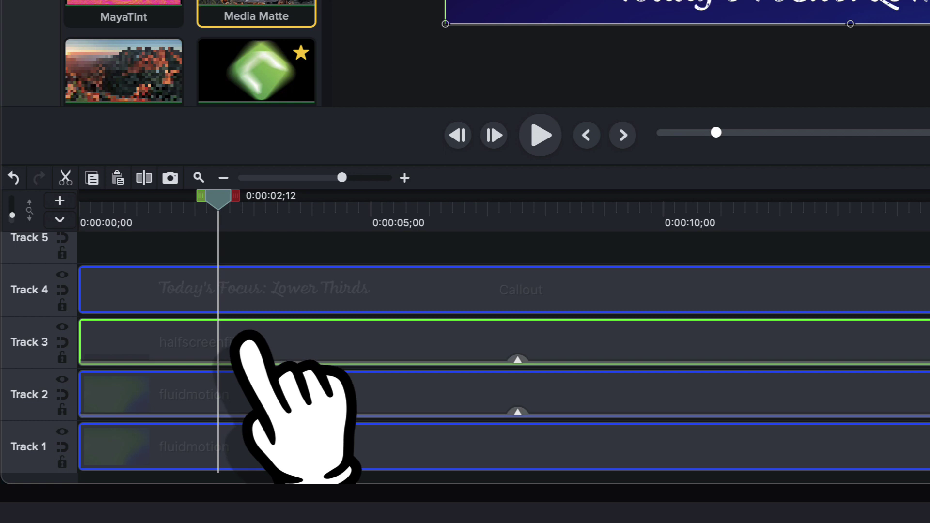
pyautogui.moveTo(241, 339); pyautogui.dragTo(245, 333)
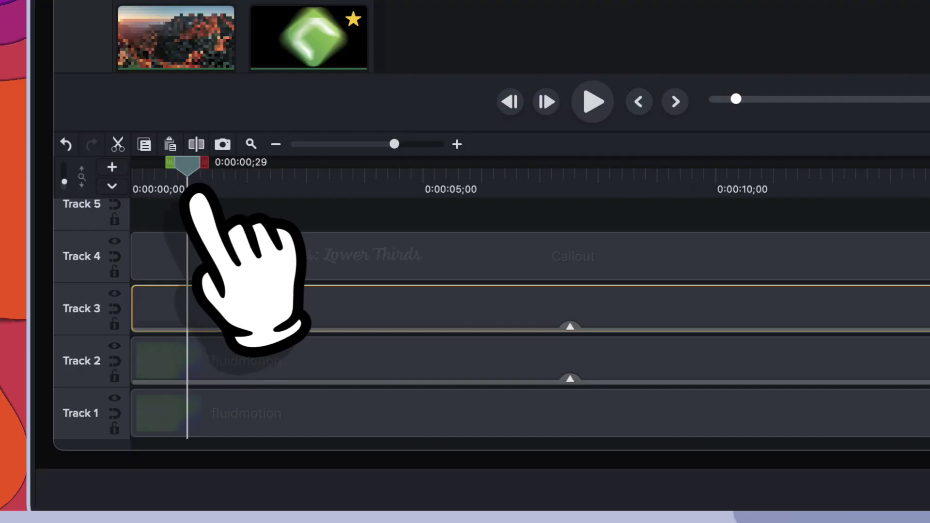
pyautogui.moveTo(192, 194); pyautogui.dragTo(173, 194)
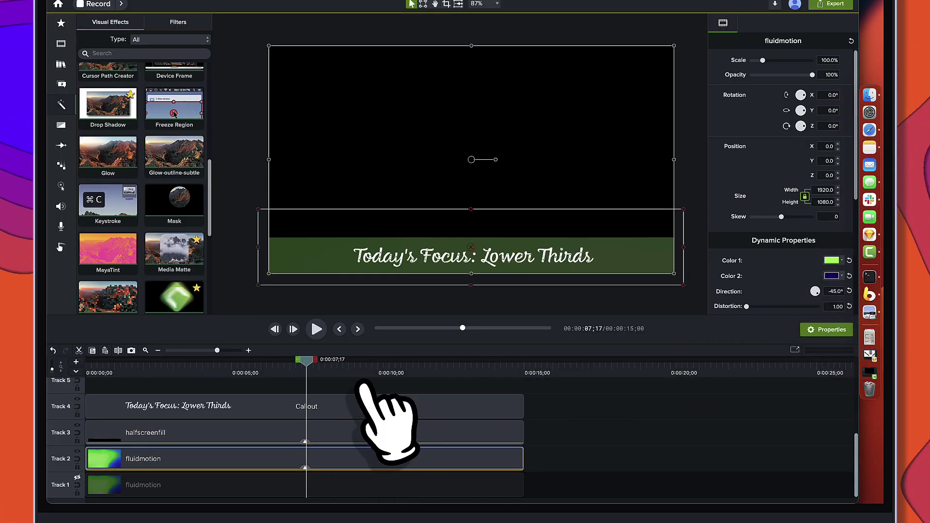
# - Scrub through the isolated lower third against black, and turn Track 1's visibility back on
pyautogui.moveTo(306, 361); pyautogui.dragTo(264, 361)
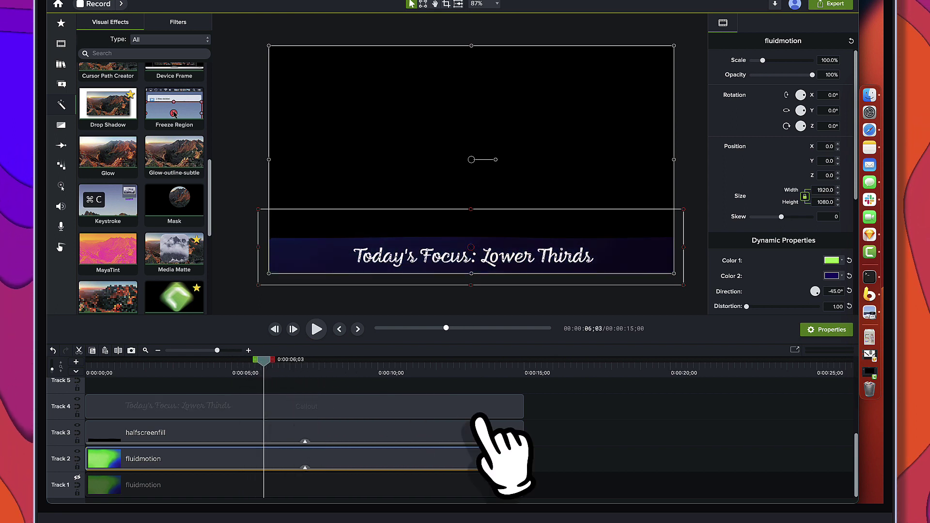
pyautogui.click(546, 442)
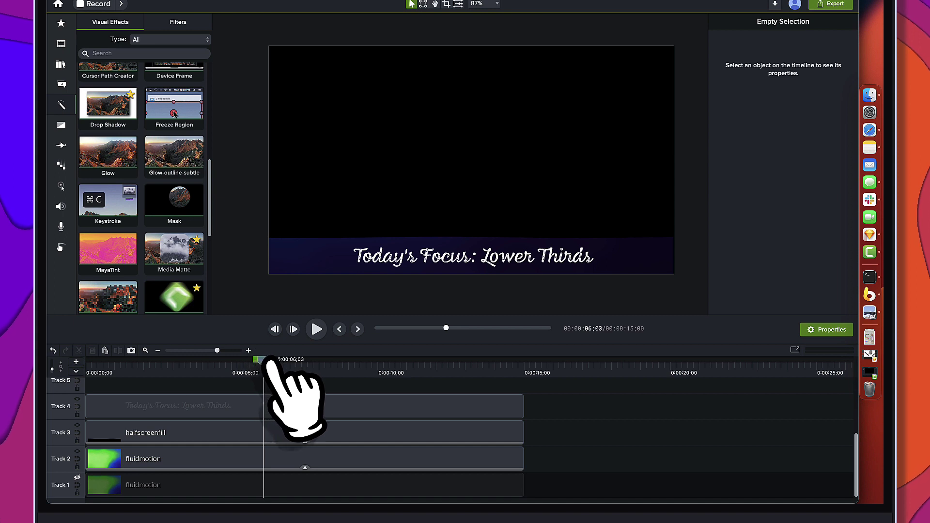
pyautogui.moveTo(266, 363); pyautogui.dragTo(131, 365)
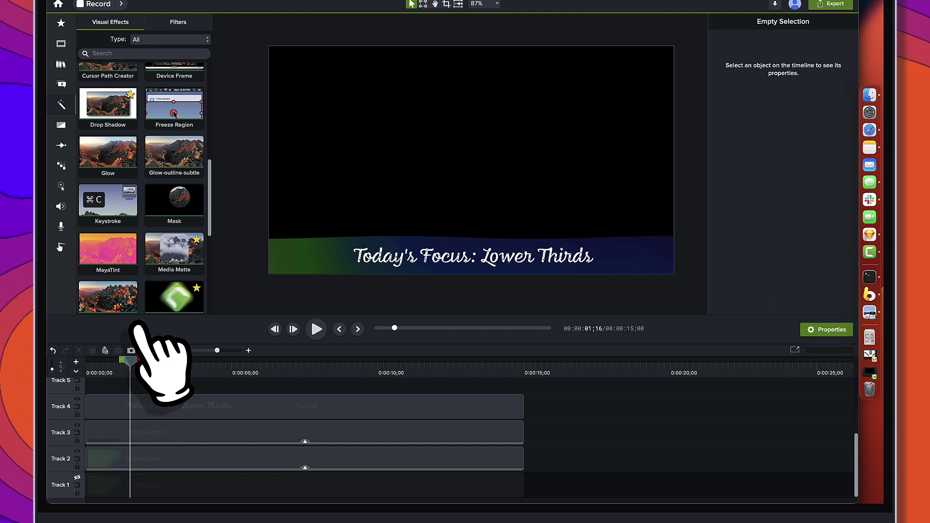
pyautogui.click(77, 477)
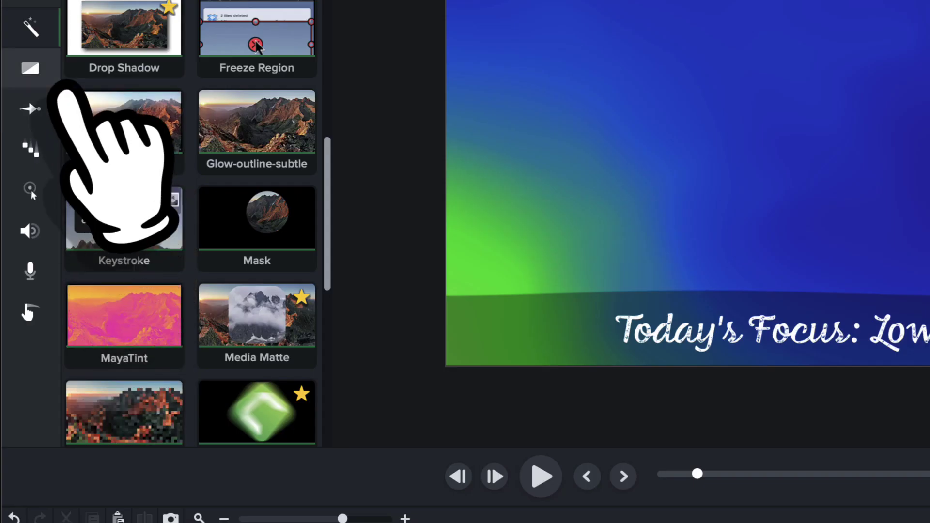
# - Apply the Sliding behavior to the halfscreenfill clip on Track 3
pyautogui.click(32, 150)
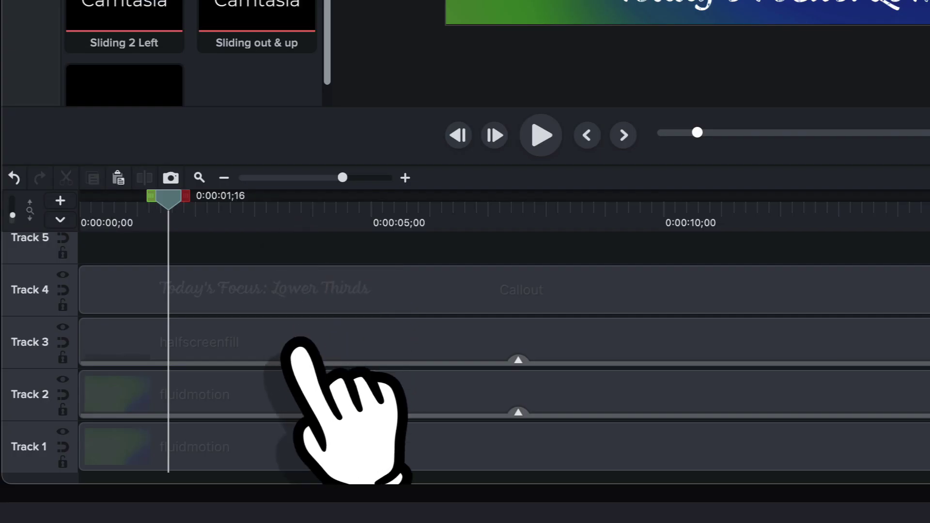
pyautogui.click(313, 334)
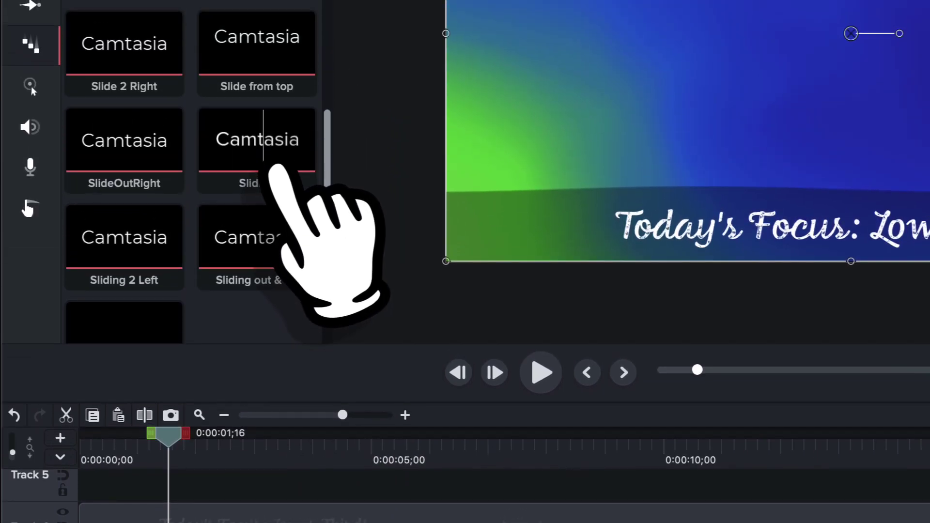
pyautogui.moveTo(274, 164); pyautogui.dragTo(233, 317)
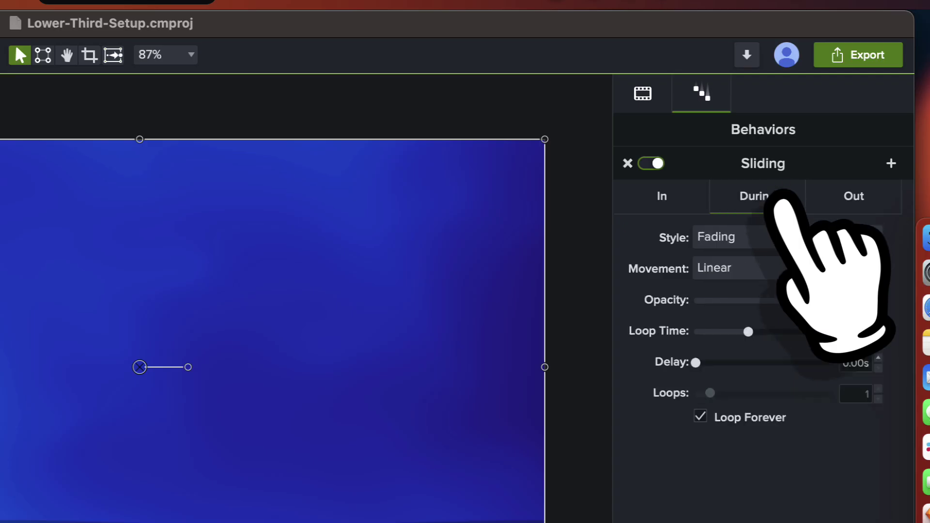
# - Set the Sliding behavior's During style to None and both its In and Out directions to Bottom
pyautogui.click(770, 242)
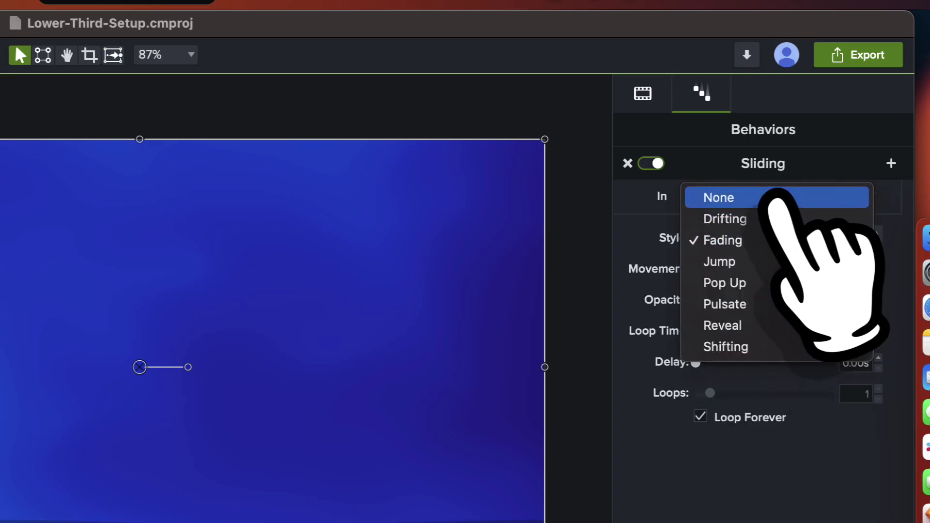
pyautogui.click(770, 197)
pyautogui.click(691, 200)
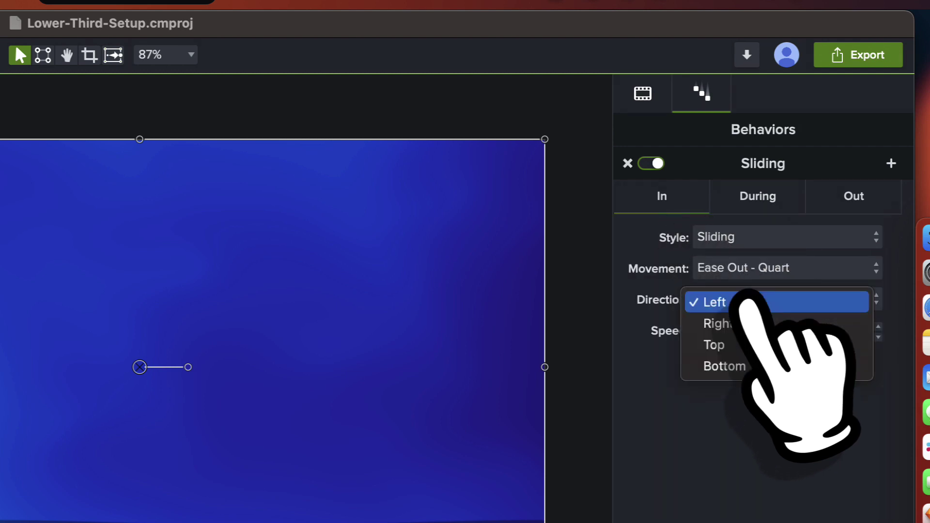
pyautogui.click(745, 367)
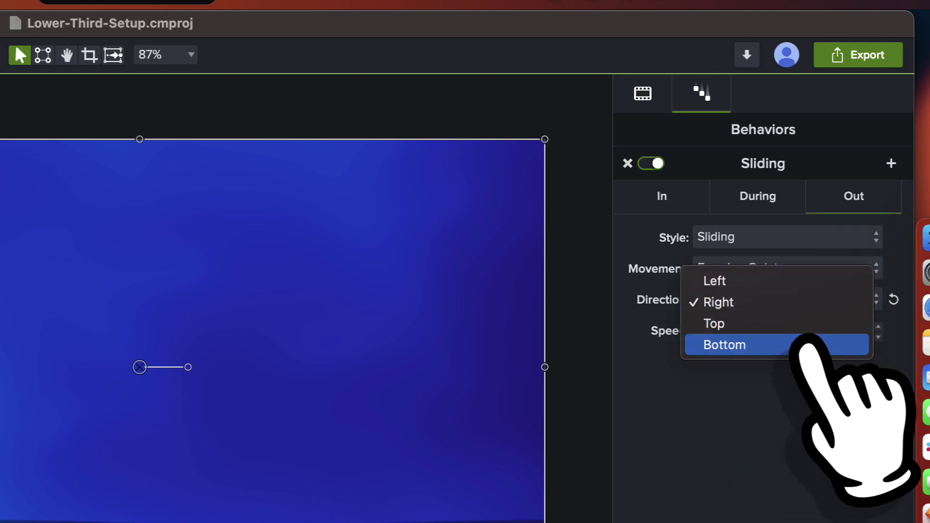
pyautogui.click(804, 345)
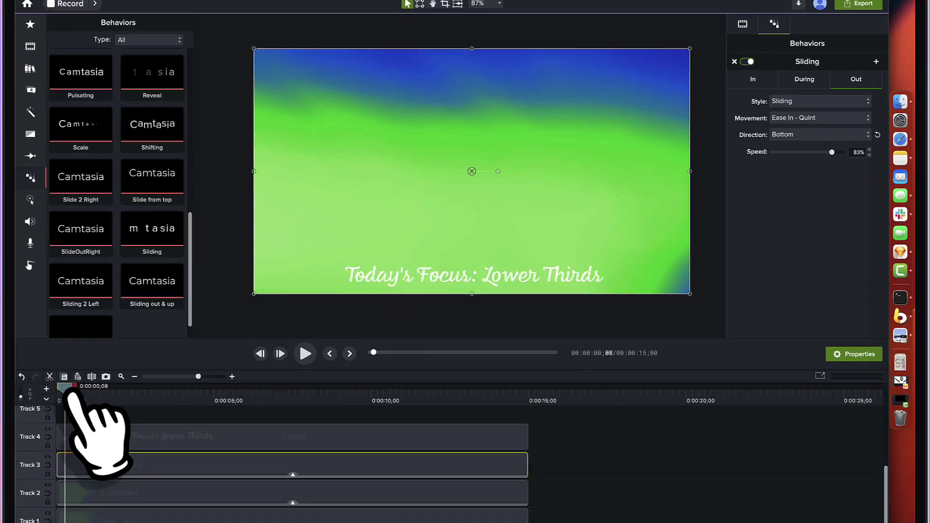
# - Play the timeline from the beginning to preview the band's slide-in over the background
pyautogui.click(88, 368)
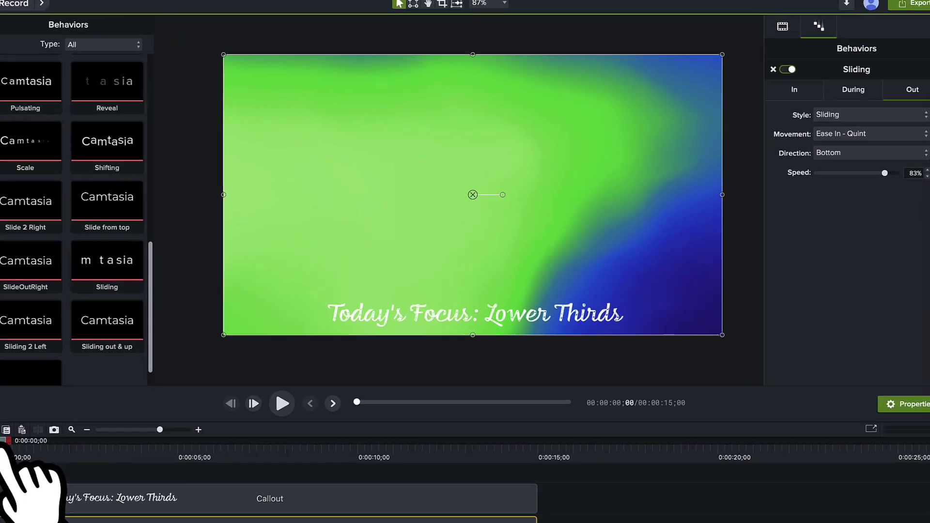
pyautogui.press('space')
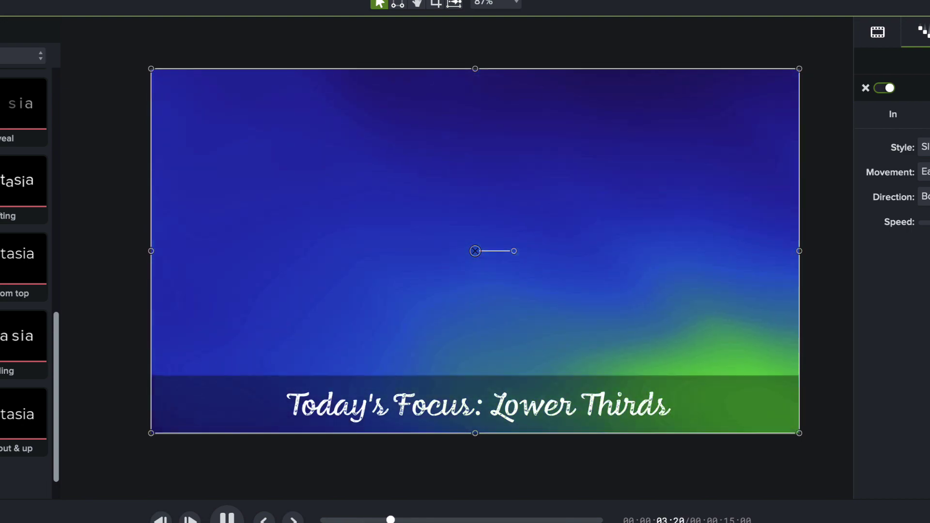
pyautogui.press('space')
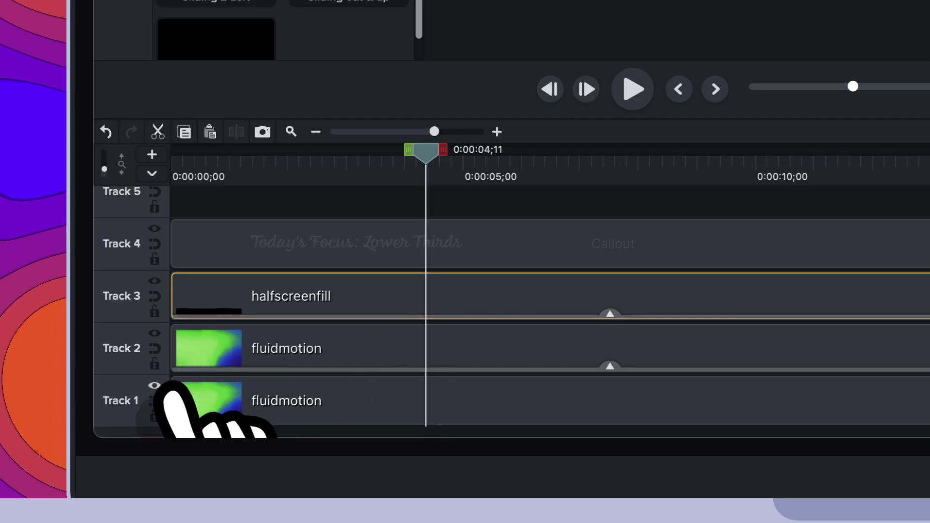
# - Hide Track 1 and preview the lower third's entrance and exit without the background
pyautogui.click(257, 165)
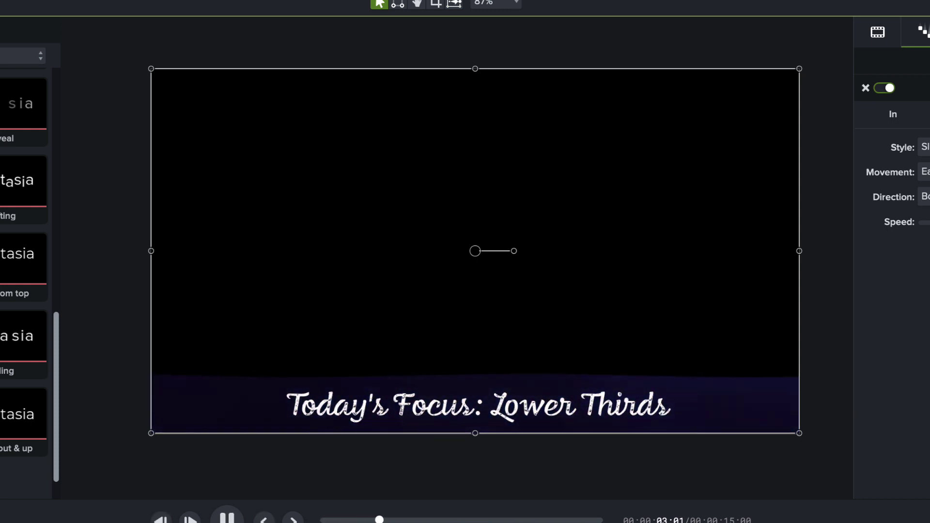
pyautogui.press('space')
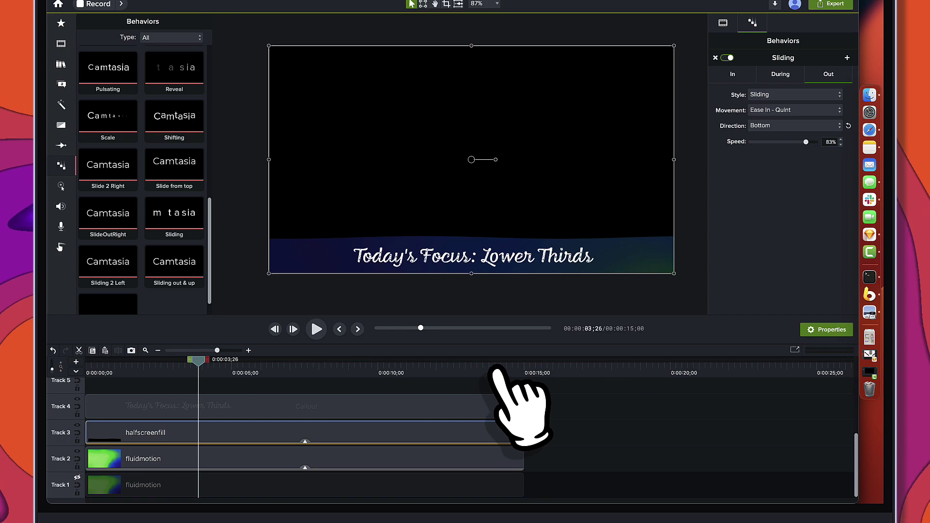
pyautogui.click(480, 372)
pyautogui.press('space')
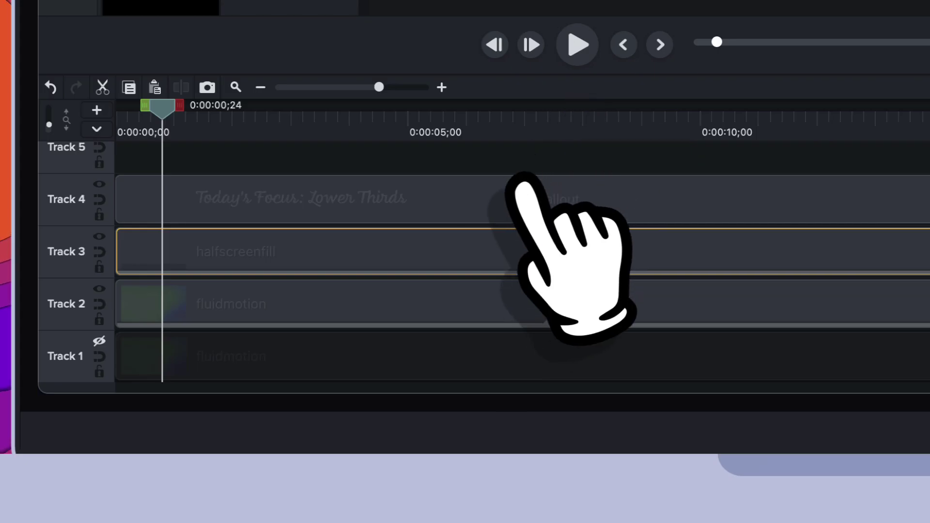
# - Apply the Reveal behavior to the "Today's Focus: Lower Thirds" callout on Track 4
pyautogui.click(510, 192)
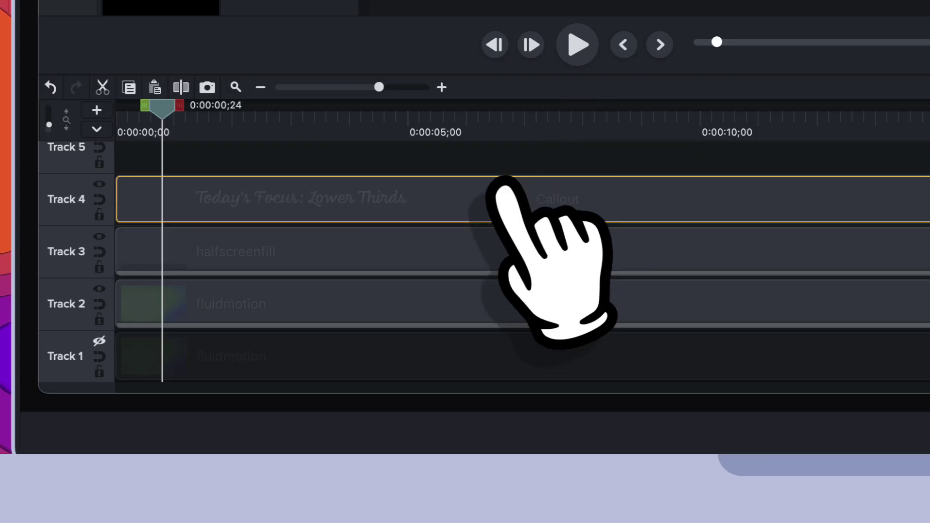
pyautogui.scroll(2, 310, 339)
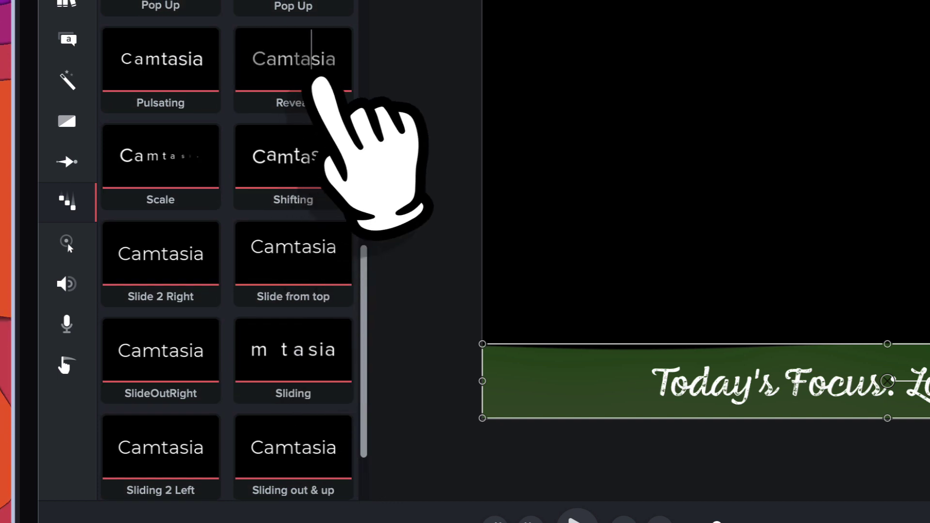
pyautogui.moveTo(315, 82); pyautogui.dragTo(345, 303)
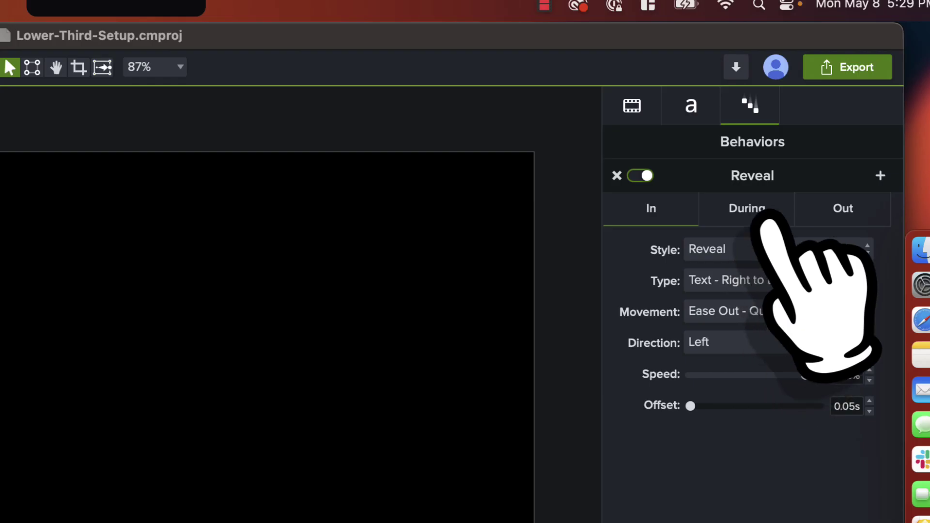
# - Set the During style of the callout's Reveal behavior to None
pyautogui.click(791, 75)
pyautogui.click(769, 247)
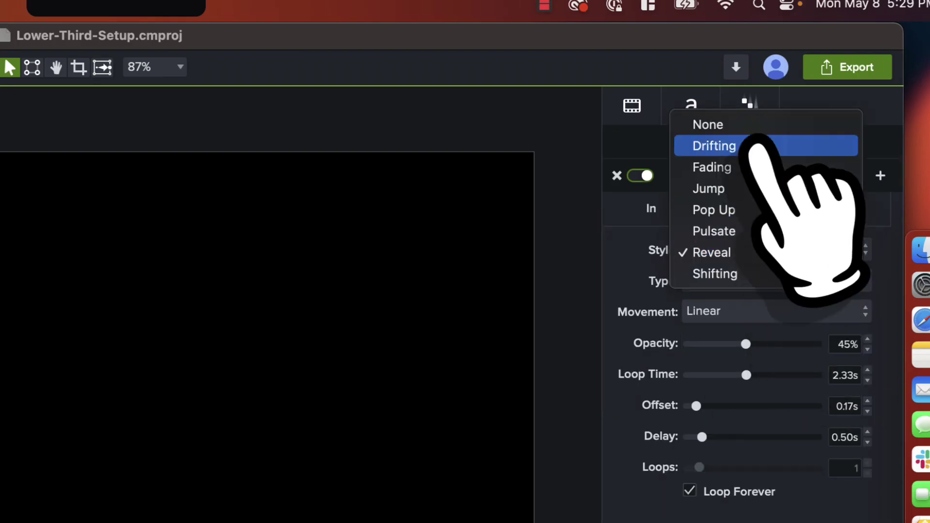
pyautogui.click(757, 124)
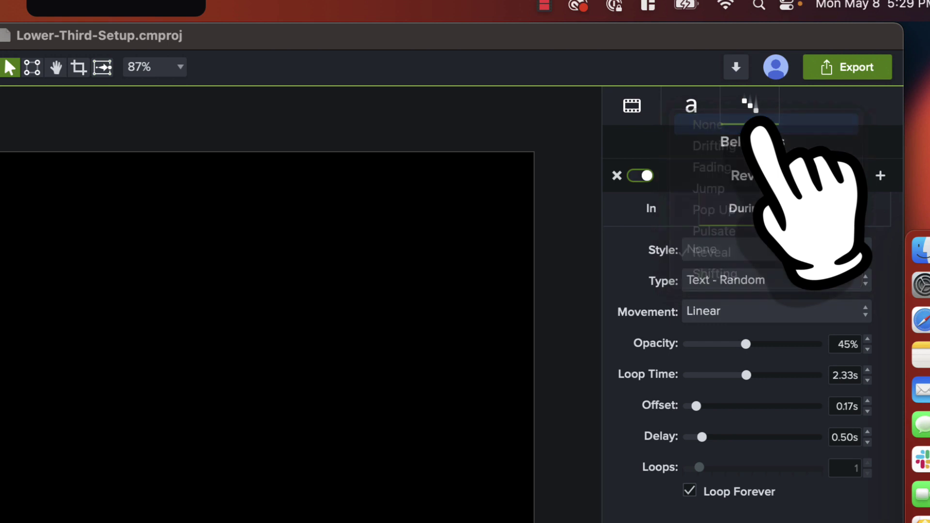
# - Set the Reveal behavior's In direction to Bottom and its In type to Text - Center to Out
pyautogui.click(681, 209)
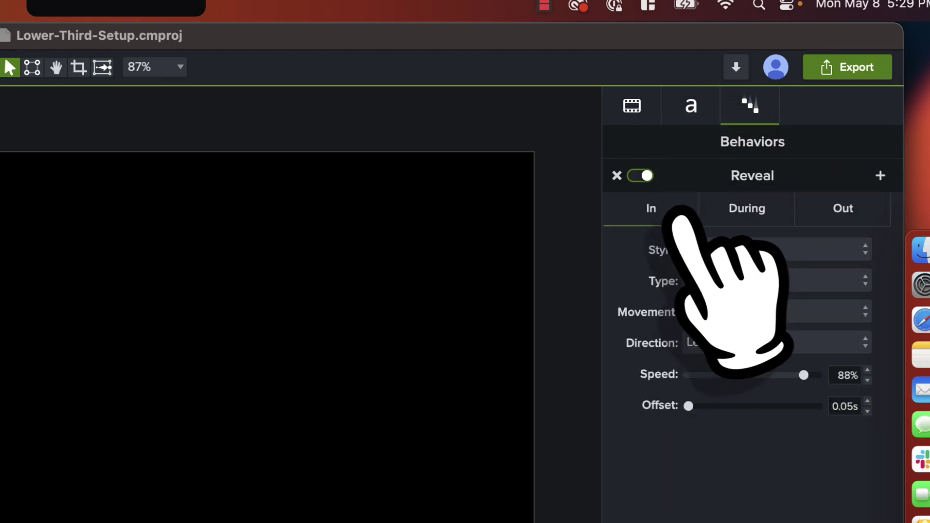
pyautogui.click(740, 342)
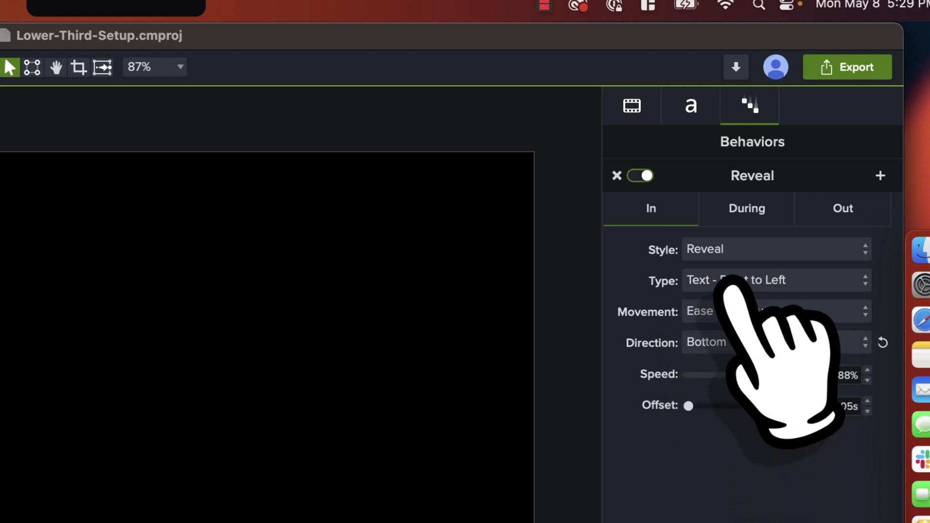
pyautogui.click(754, 285)
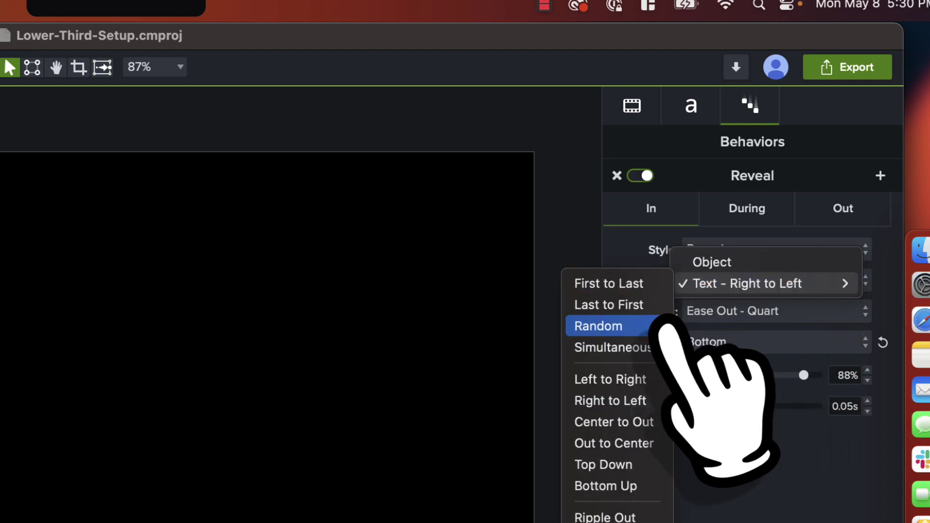
pyautogui.click(646, 421)
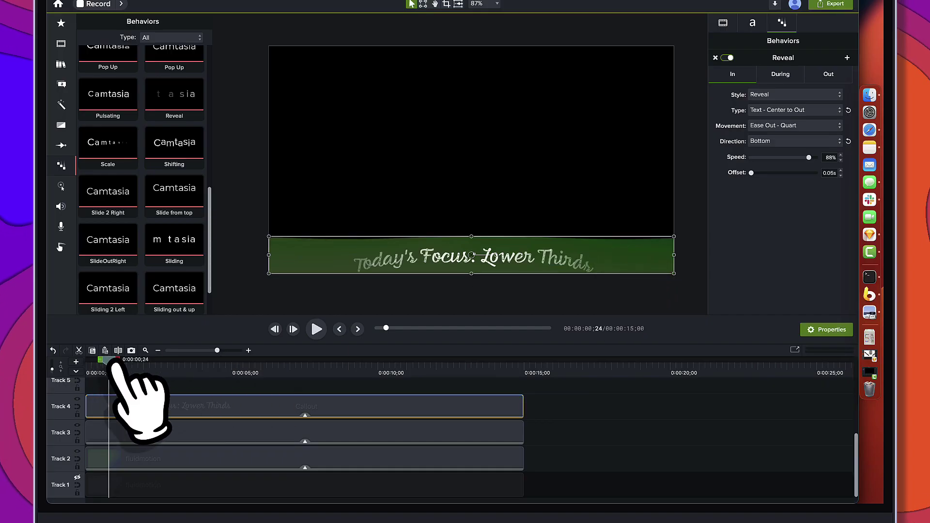
# - Check the text's entrance, and set the Reveal behavior's In speed to 94% and its offset to 0.02s
pyautogui.moveTo(129, 359)
pyautogui.mouseDown()
pyautogui.moveTo(98, 361)
pyautogui.moveTo(119, 362)
pyautogui.mouseUp()
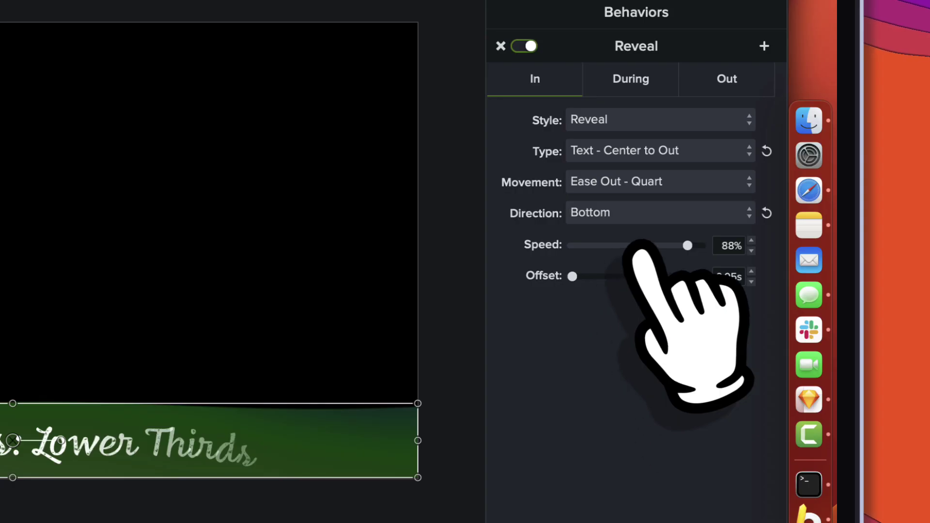
pyautogui.moveTo(687, 246); pyautogui.dragTo(694, 246)
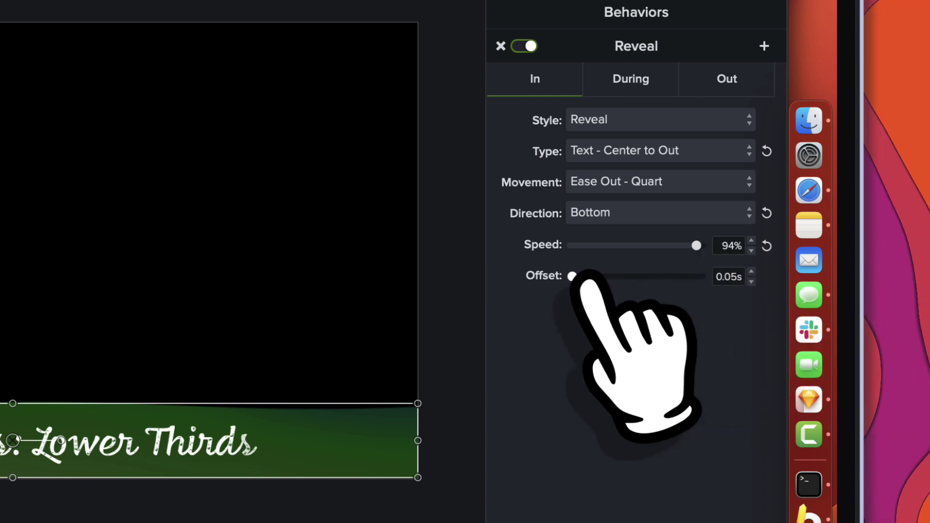
pyautogui.moveTo(572, 275); pyautogui.dragTo(569, 275)
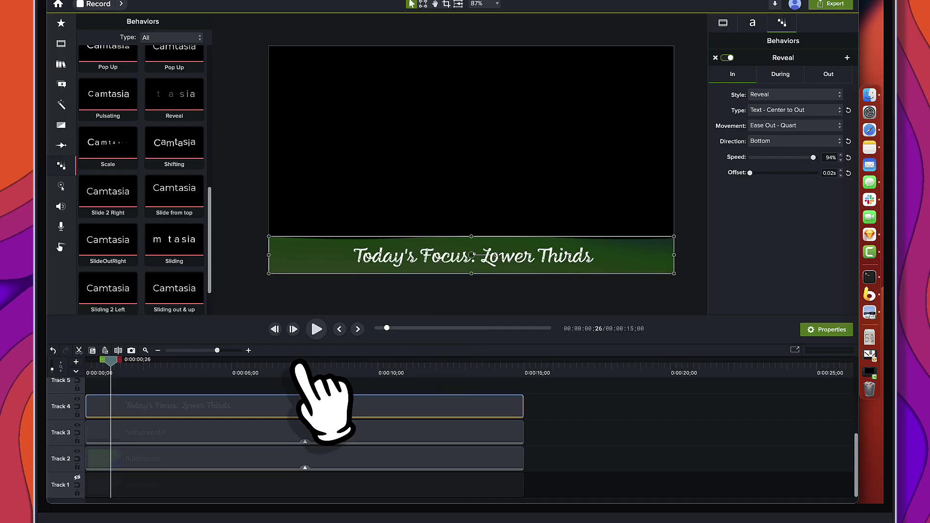
# - Trim the start of the Track 4 callout to 0:00:00;14 so the text enters after the band begins rising
pyautogui.moveTo(113, 364); pyautogui.dragTo(99, 364)
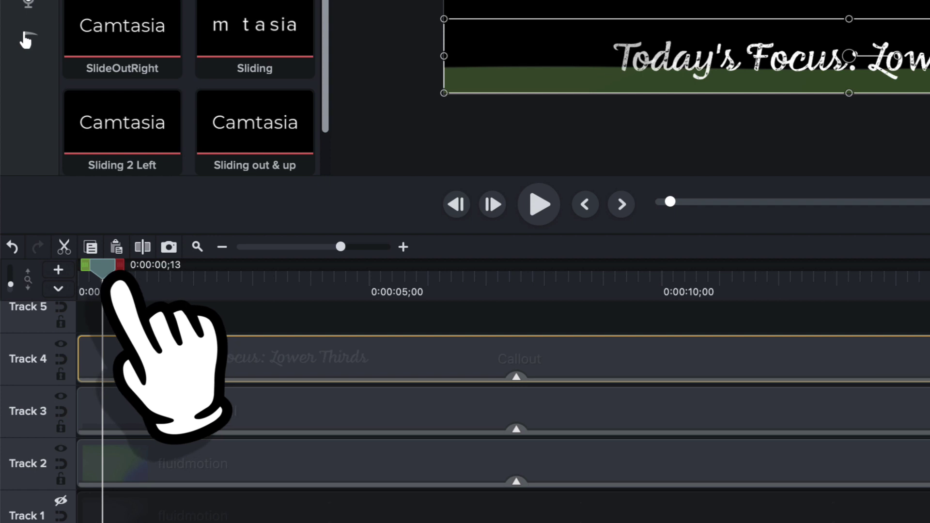
pyautogui.moveTo(113, 281); pyautogui.dragTo(115, 283)
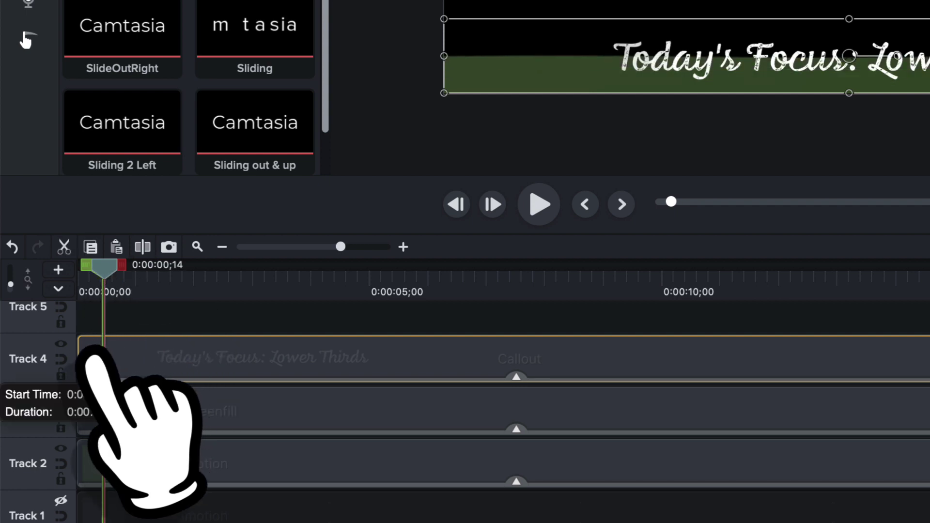
pyautogui.moveTo(92, 351); pyautogui.dragTo(108, 353)
pyautogui.moveTo(116, 282); pyautogui.dragTo(119, 265)
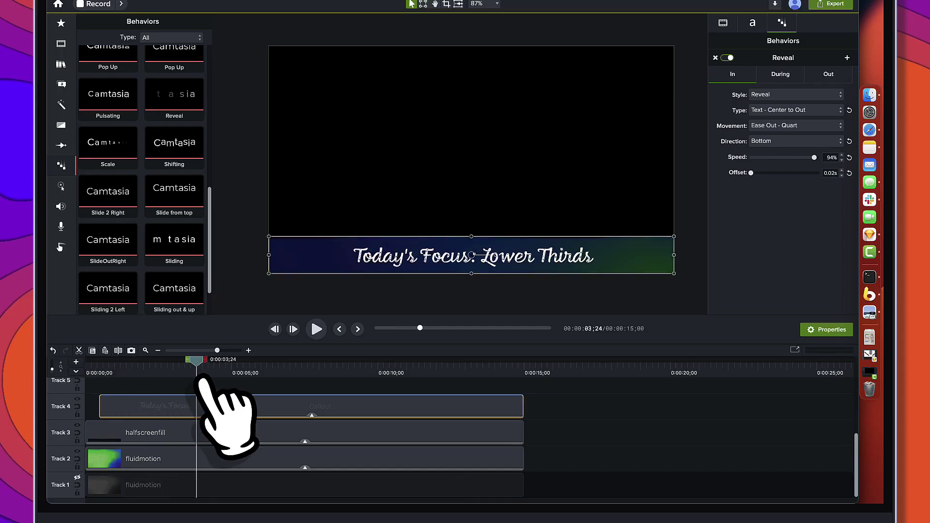
# - Go to the end of the timeline and set the Reveal behavior's Out direction to Bottom
pyautogui.moveTo(207, 347); pyautogui.dragTo(513, 501)
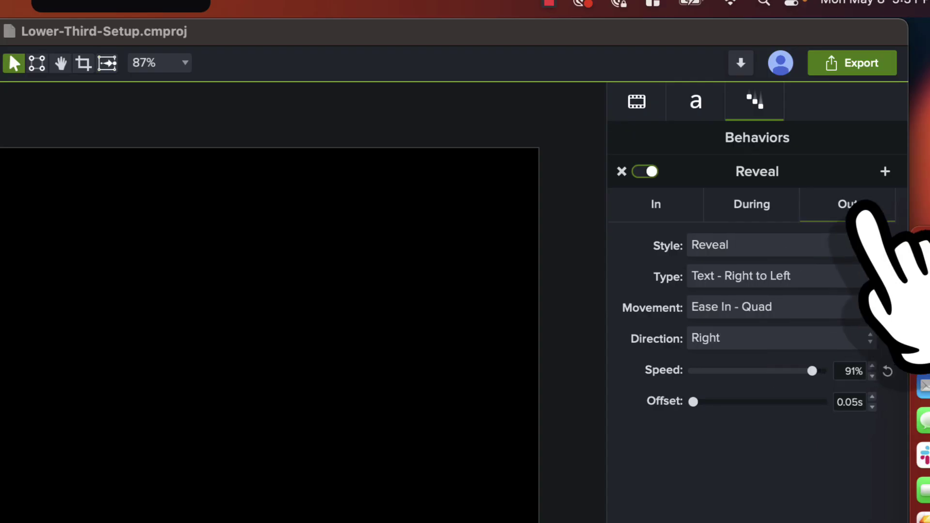
pyautogui.click(741, 339)
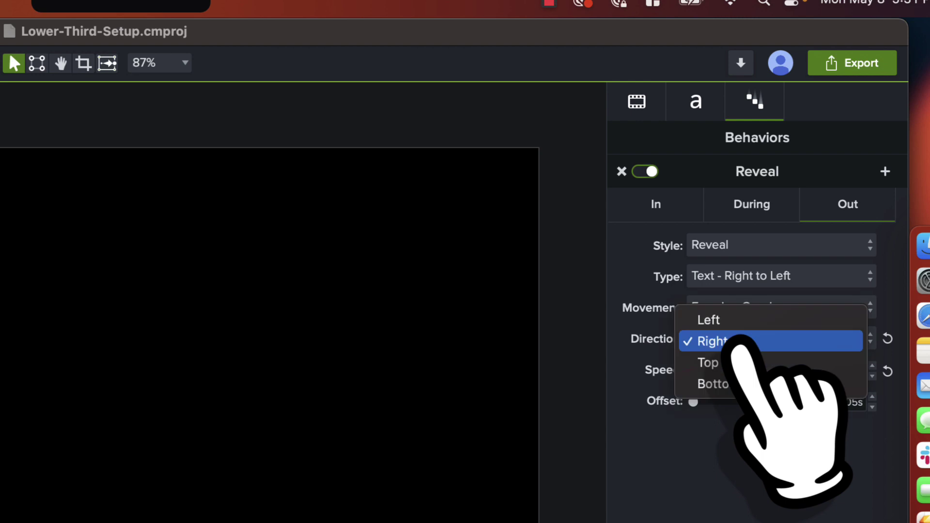
pyautogui.click(729, 382)
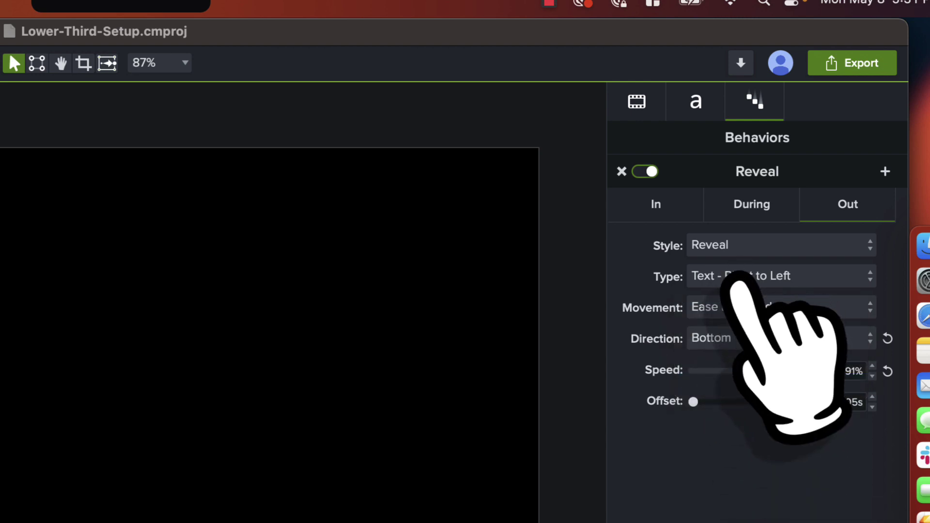
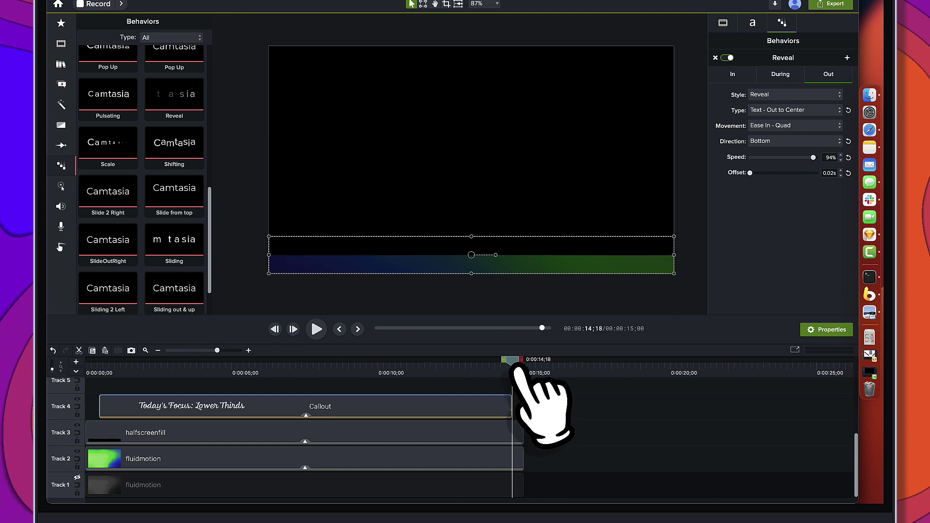
# - Extend the end of the Track 4 callout frame by frame to just past 0:00:14;22, checking its exit against the band
pyautogui.moveTo(514, 362)
pyautogui.mouseDown()
pyautogui.moveTo(490, 362)
pyautogui.moveTo(510, 364)
pyautogui.mouseUp()
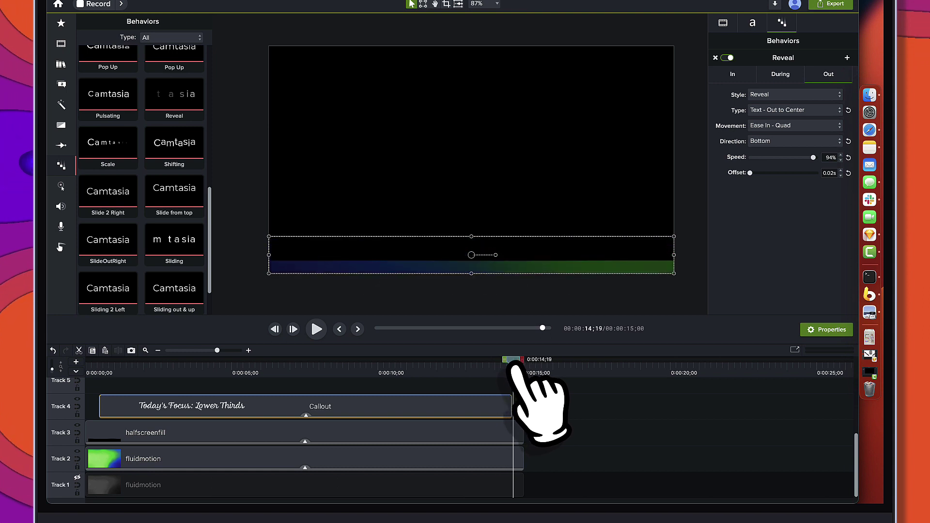
pyautogui.press('super+equal')
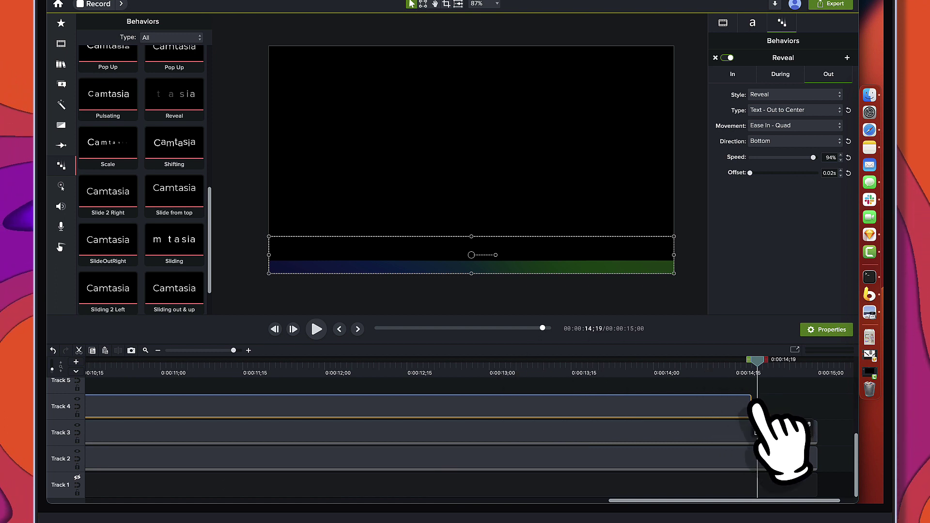
pyautogui.moveTo(760, 362)
pyautogui.mouseDown()
pyautogui.moveTo(708, 365)
pyautogui.moveTo(757, 367)
pyautogui.mouseUp()
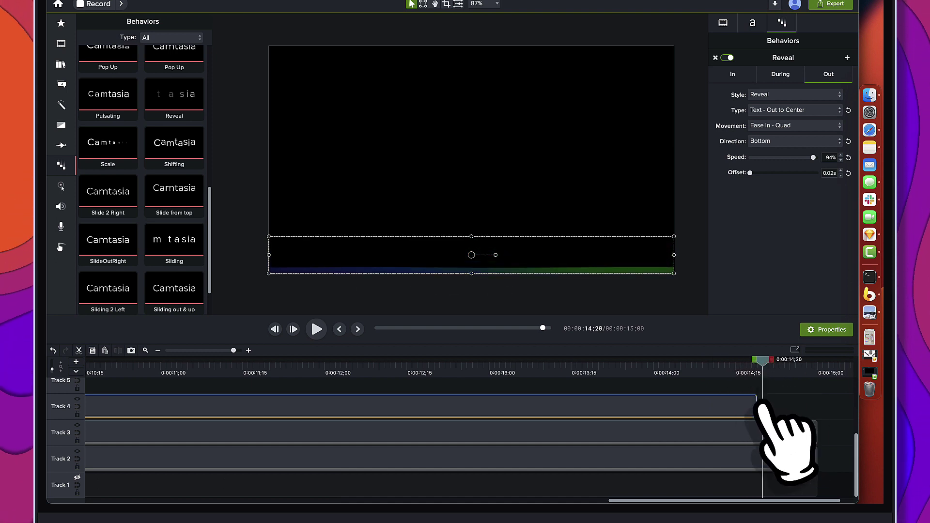
pyautogui.moveTo(755, 363)
pyautogui.mouseDown()
pyautogui.moveTo(737, 364)
pyautogui.moveTo(764, 366)
pyautogui.mouseUp()
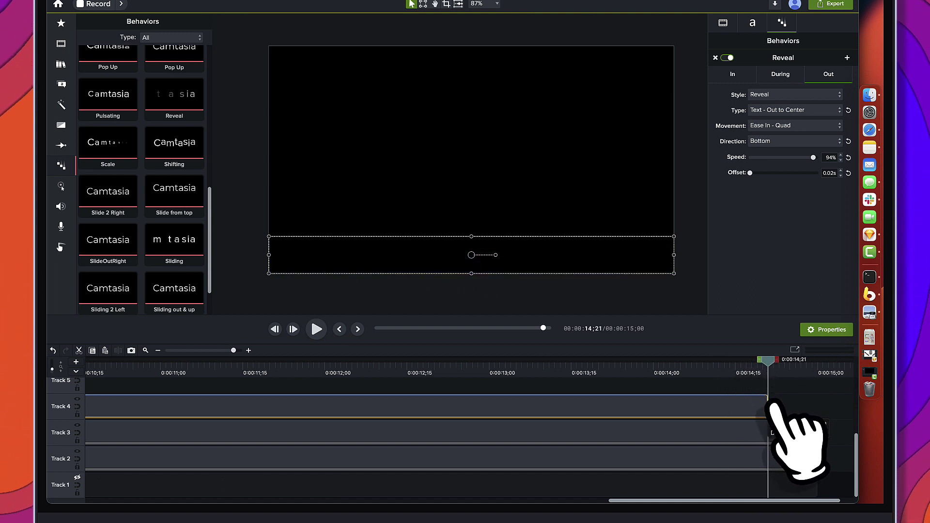
pyautogui.moveTo(764, 364)
pyautogui.mouseDown()
pyautogui.moveTo(749, 364)
pyautogui.moveTo(774, 373)
pyautogui.mouseUp()
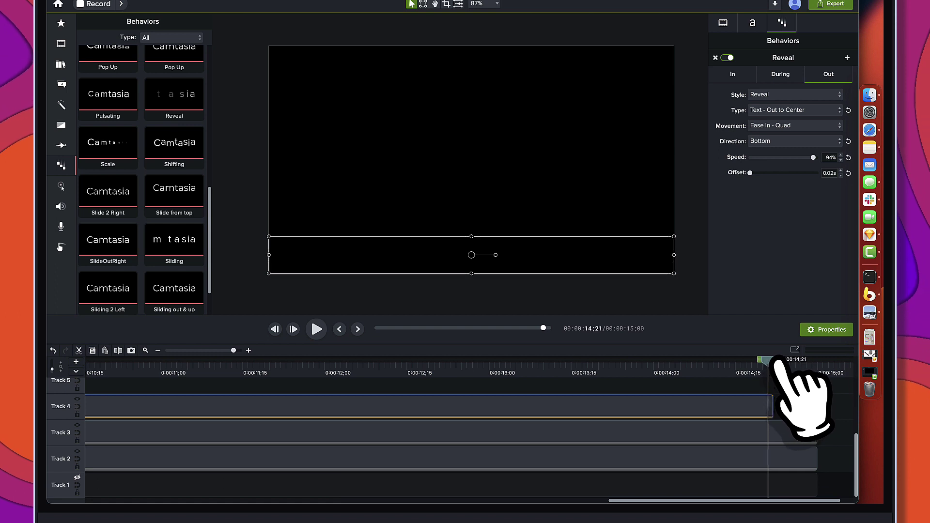
pyautogui.moveTo(776, 363)
pyautogui.mouseDown()
pyautogui.moveTo(722, 363)
pyautogui.moveTo(774, 377)
pyautogui.mouseUp()
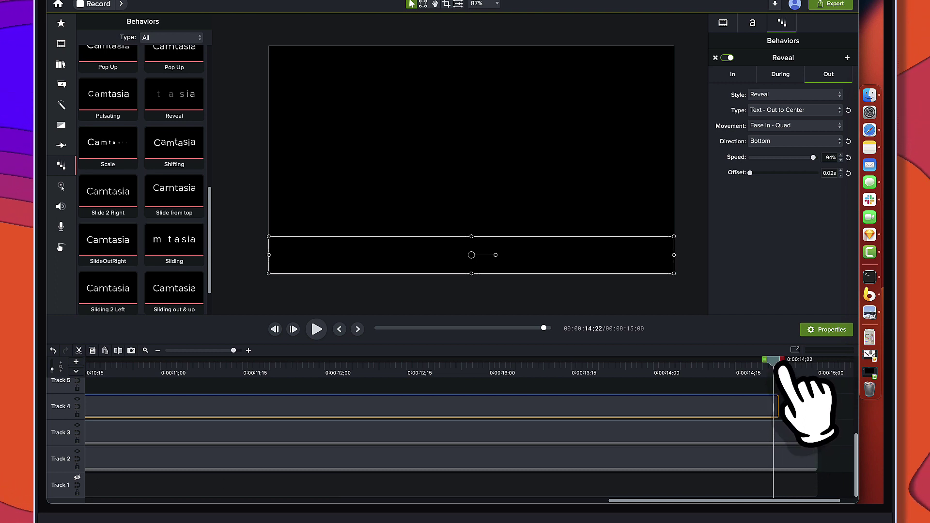
pyautogui.moveTo(777, 368); pyautogui.dragTo(727, 383)
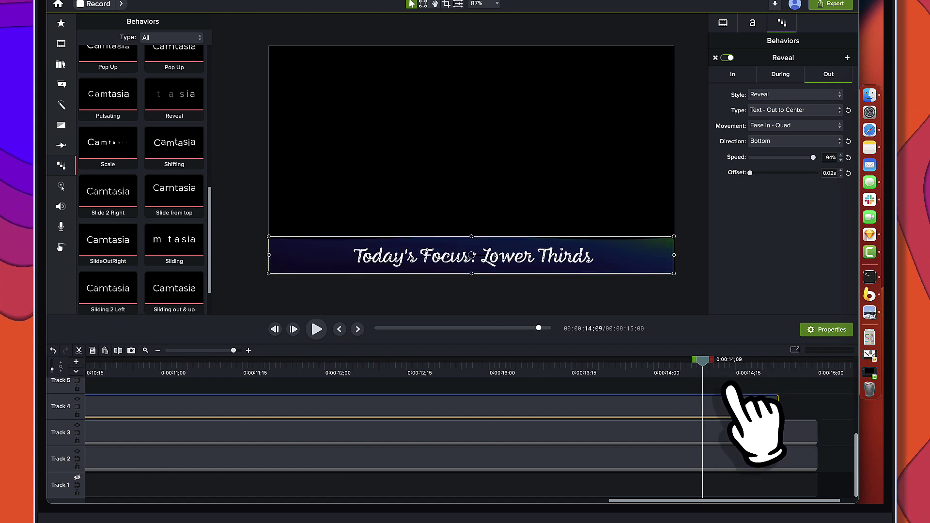
# - Deselect the callout and preview the lower third in full screen, then return to the editor
pyautogui.click(726, 385)
pyautogui.press('super+f')
pyautogui.press('space')
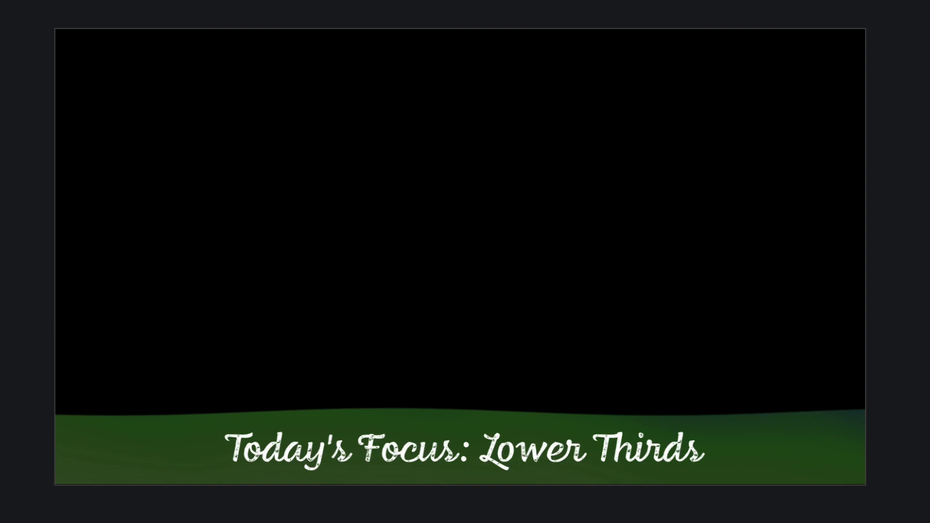
pyautogui.press('Escape')
# - Play the timeline from the beginning to preview the text and band entrance without the background
pyautogui.scroll(-5, 671, 405)
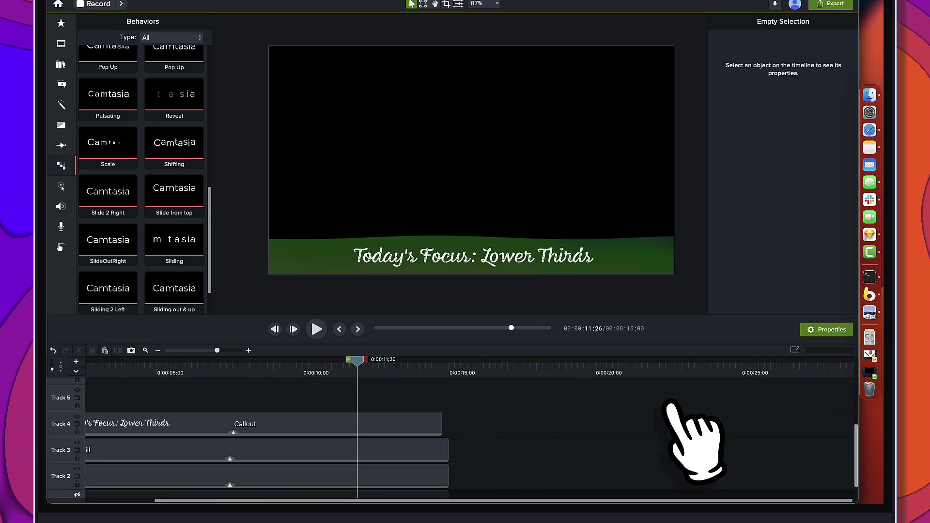
pyautogui.hscroll(-3, 671, 405)
pyautogui.scroll(2, 671, 404)
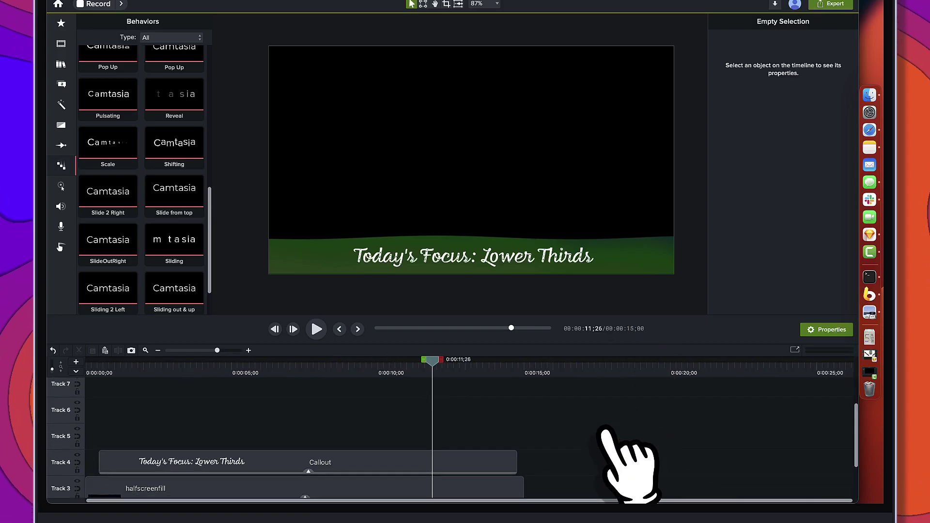
pyautogui.scroll(-2, 605, 429)
pyautogui.click(192, 366)
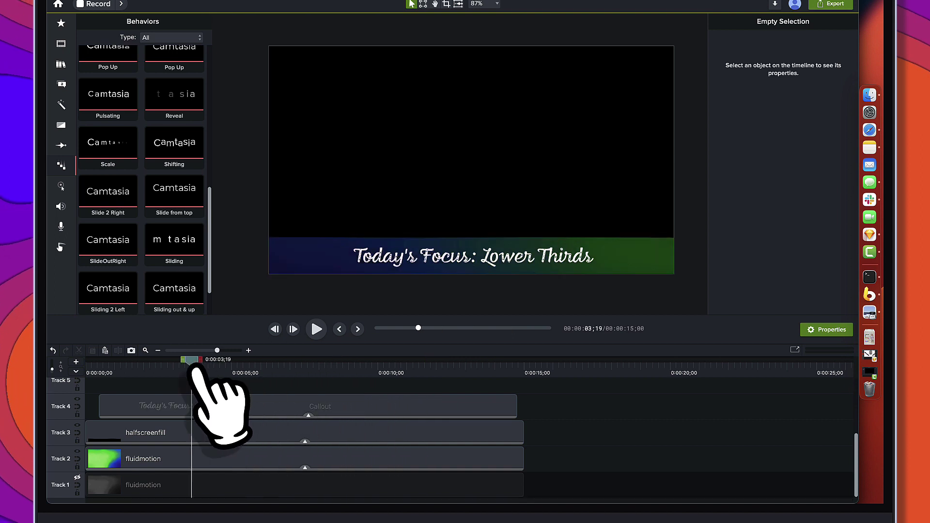
pyautogui.moveTo(193, 367); pyautogui.dragTo(89, 361)
pyautogui.press('space')
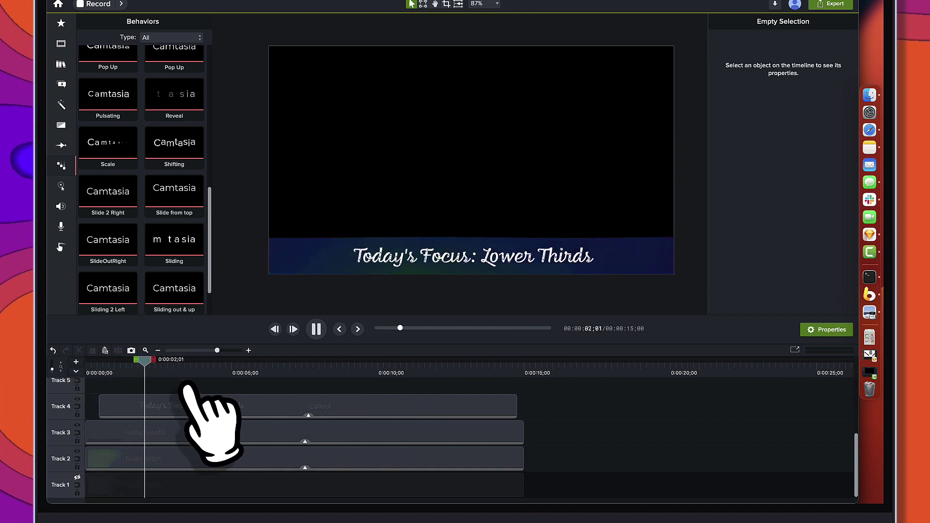
pyautogui.press('space')
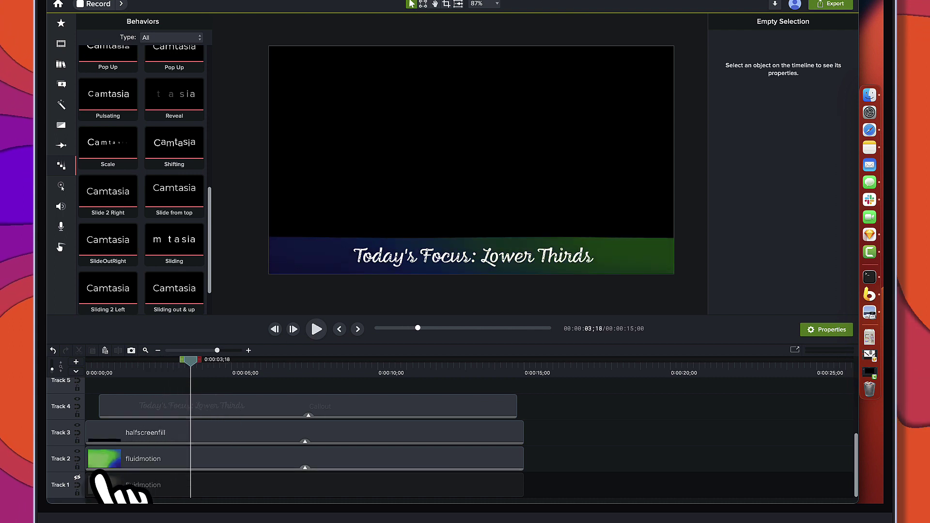
# - Show Track 1 again and play the lower third from the beginning over the background
pyautogui.click(77, 478)
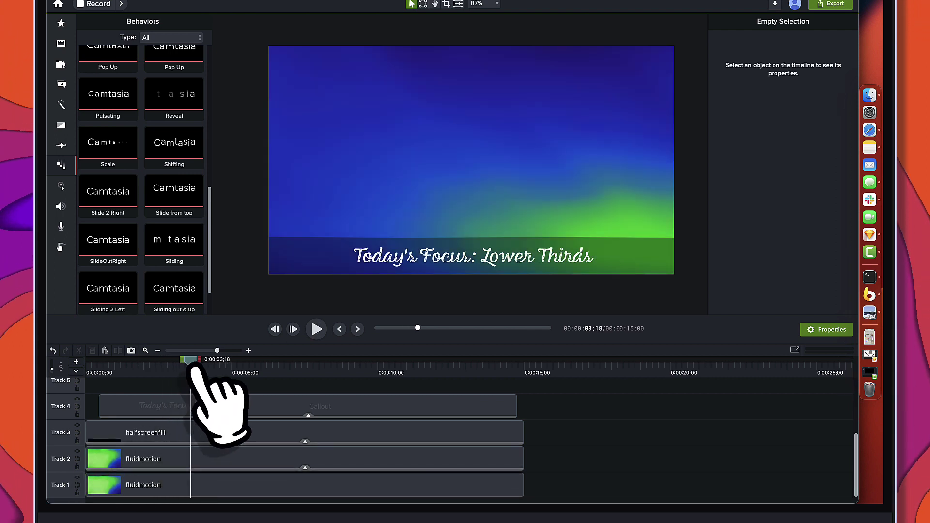
pyautogui.moveTo(196, 364); pyautogui.dragTo(96, 368)
pyautogui.press('space')
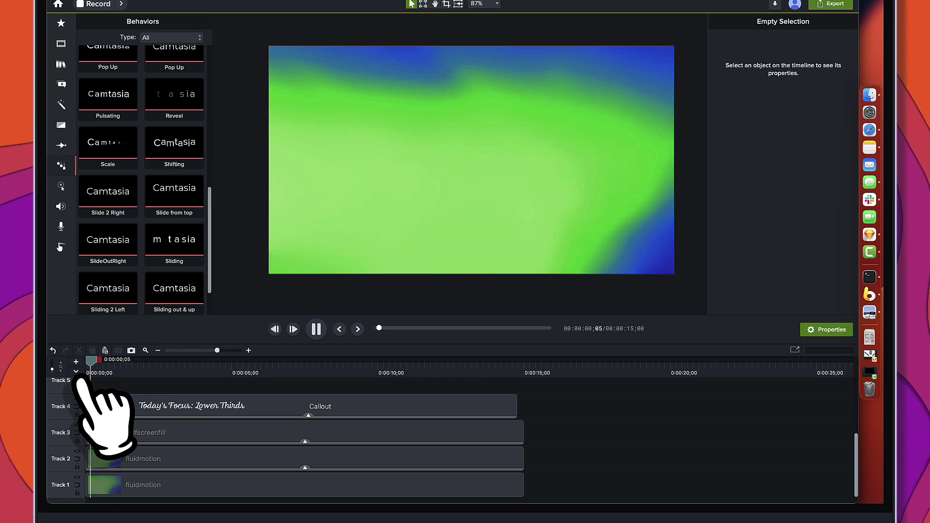
pyautogui.press('space')
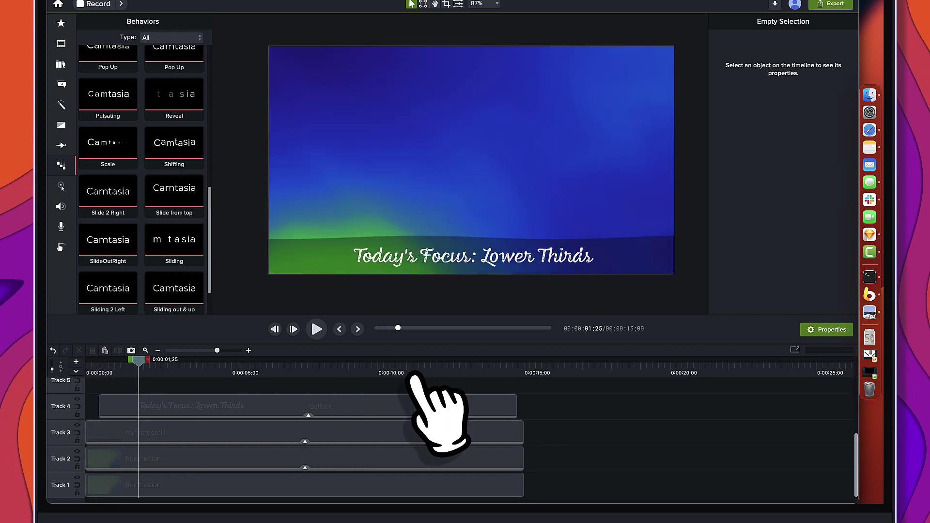
# - Play the last seconds of the timeline to preview the lower third's exit over the background
pyautogui.click(480, 364)
pyautogui.press('space')
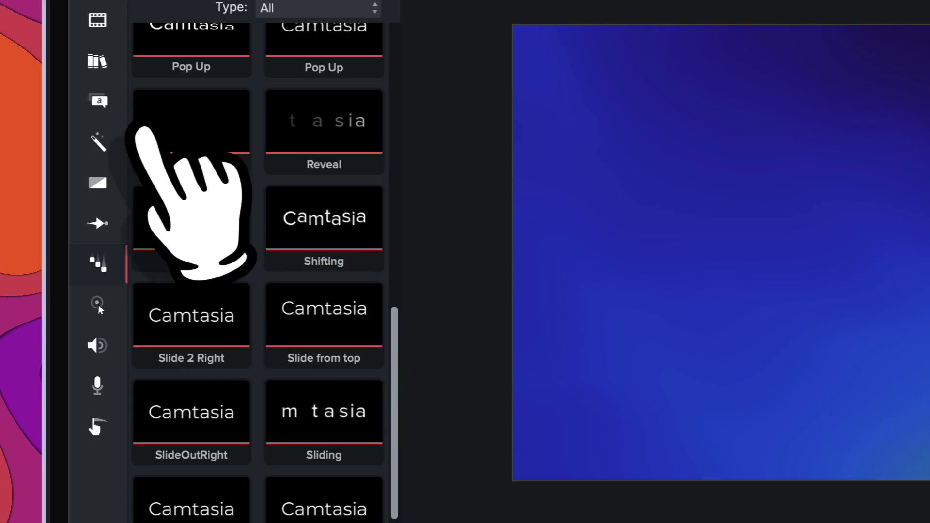
# - Place Pasted Image from the media on a new track directly above Track 1, spanning the full length of the fluidmotion background
pyautogui.click(100, 22)
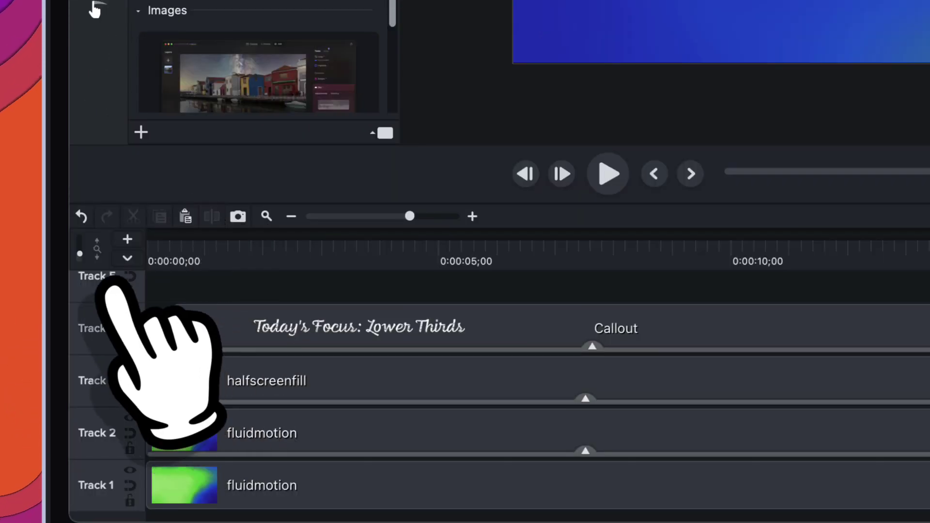
pyautogui.moveTo(112, 288); pyautogui.dragTo(109, 423)
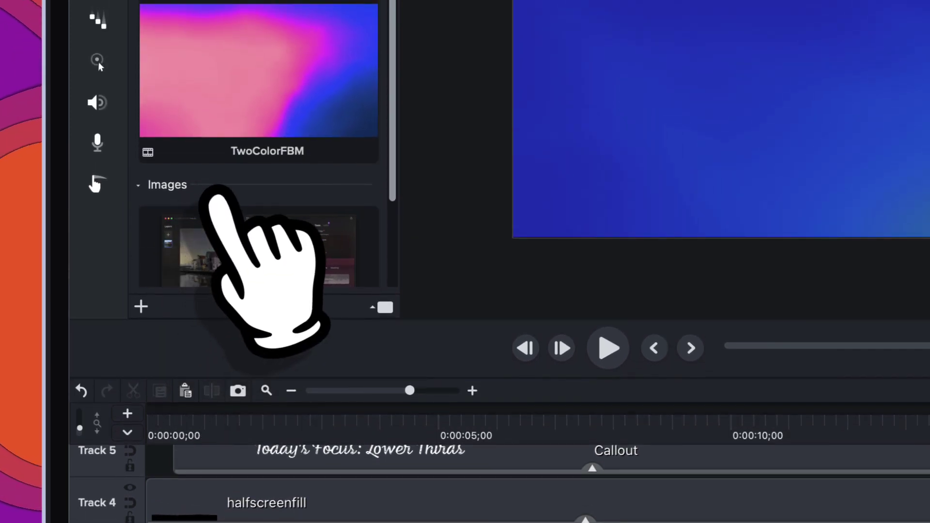
pyautogui.scroll(-3, 213, 22)
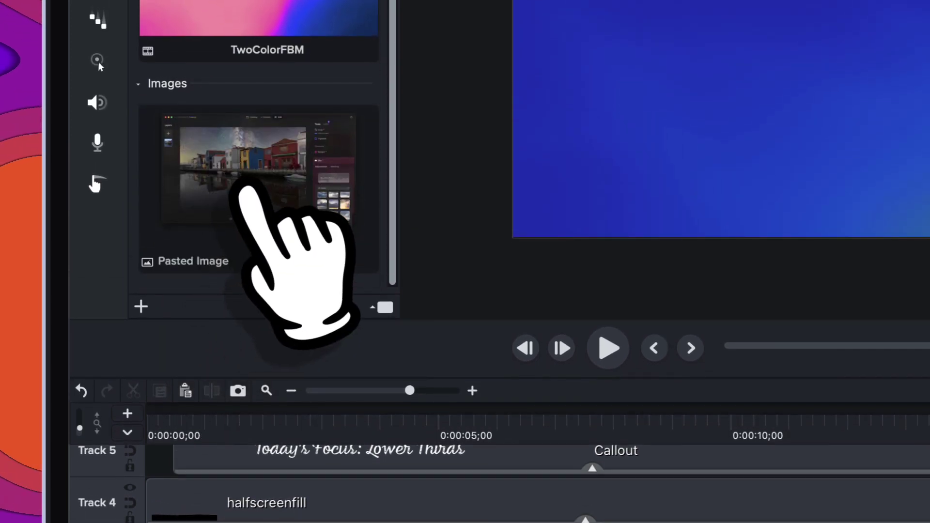
pyautogui.moveTo(245, 190); pyautogui.dragTo(151, 395)
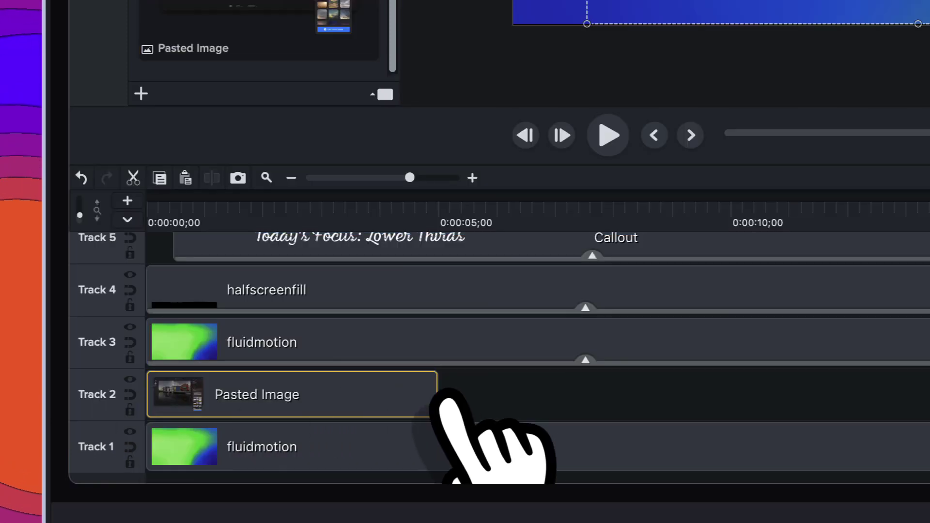
pyautogui.moveTo(472, 394)
pyautogui.mouseDown()
pyautogui.moveTo(747, 478)
pyautogui.moveTo(664, 481)
pyautogui.mouseUp()
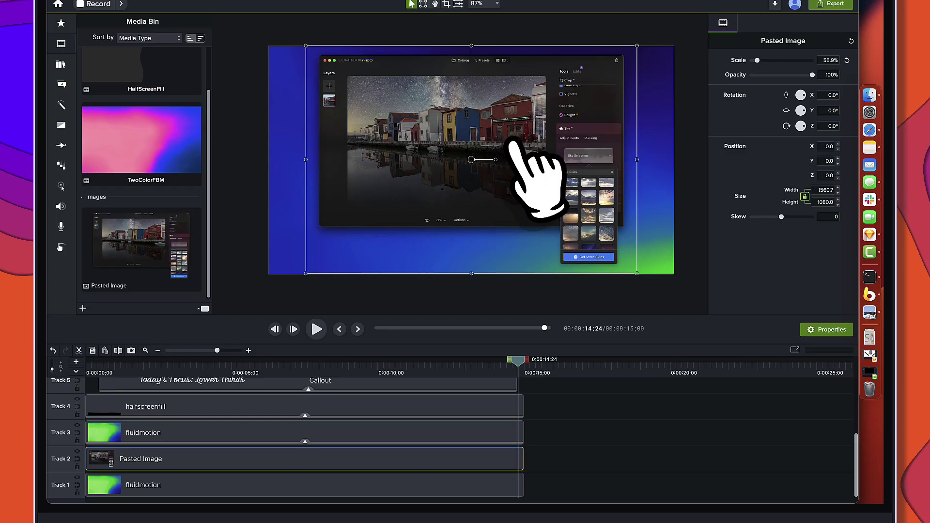
# - Scale the Pasted Image on Track 2 to 100% and reposition it at X -314.0, Y -344.7
pyautogui.click(529, 166)
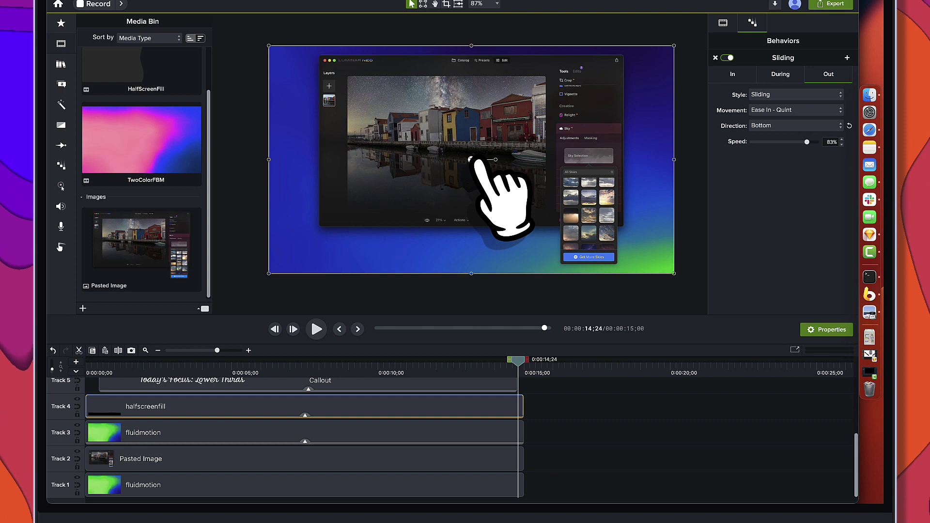
pyautogui.click(722, 23)
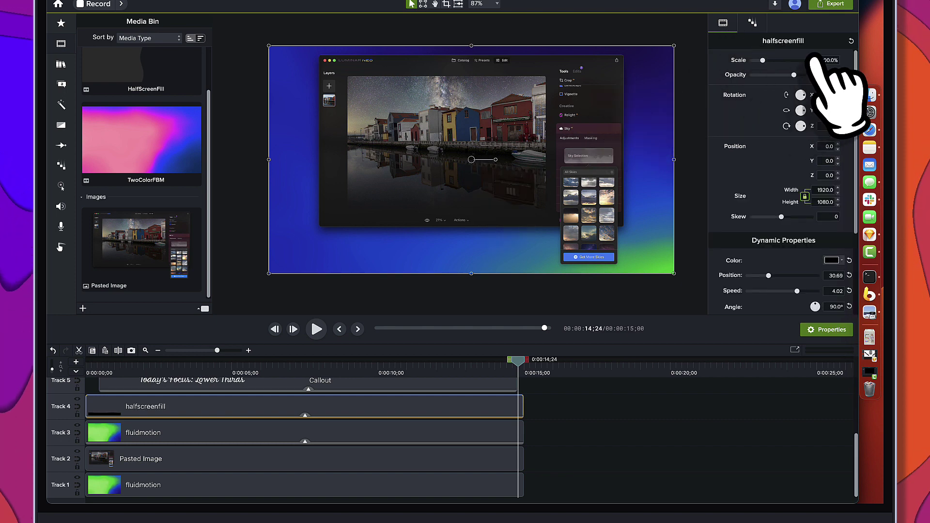
pyautogui.click(423, 460)
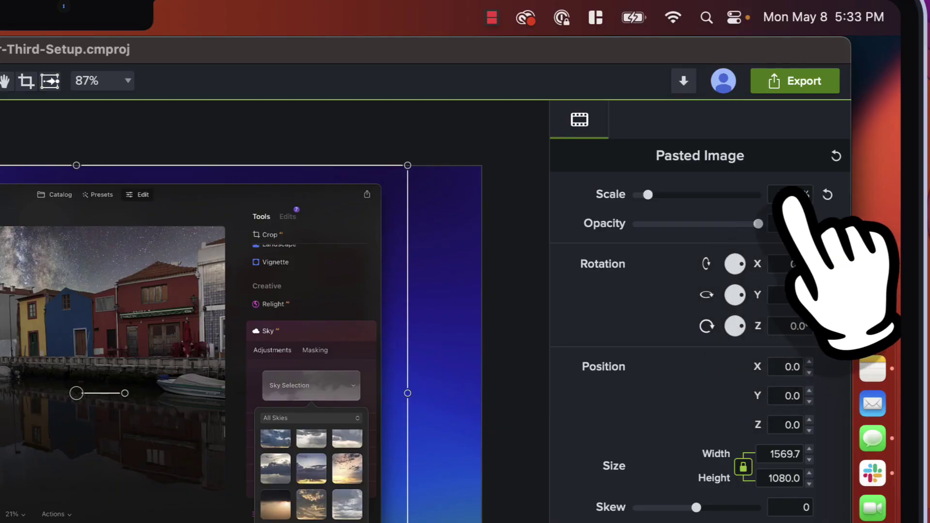
pyautogui.click(786, 195)
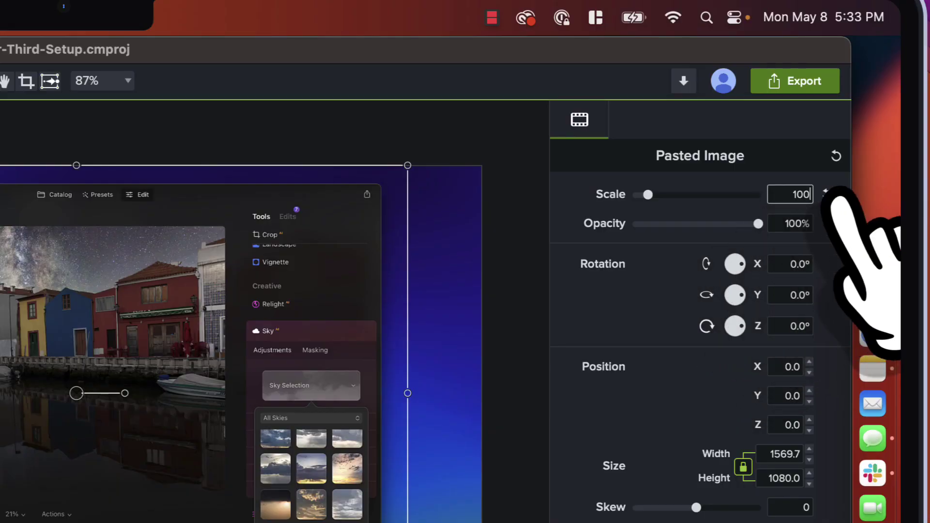
pyautogui.write('100')
pyautogui.press('Return')
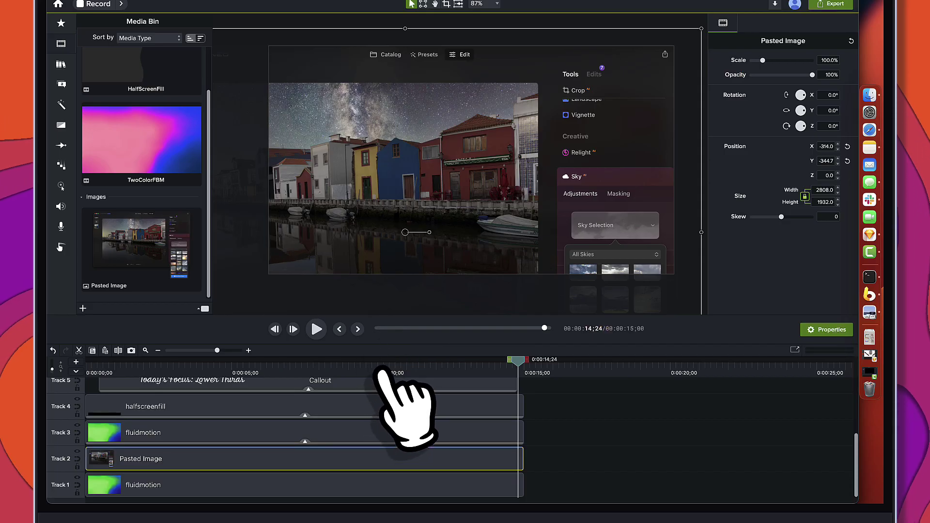
# - Extend the Pasted Image and the Track 1 fluidmotion clip together to 0:00:21;04
pyautogui.click(198, 361)
pyautogui.moveTo(206, 361); pyautogui.dragTo(781, 417)
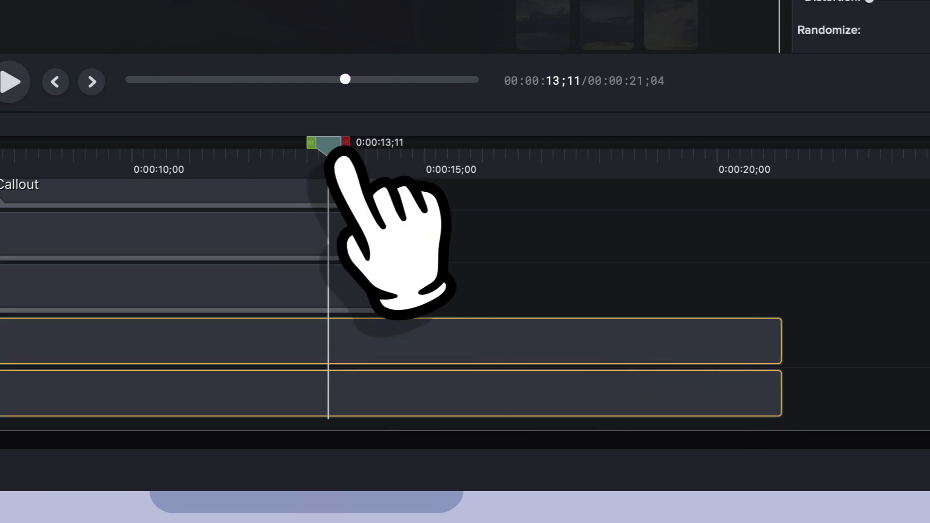
# - Add an animation to the Pasted Image ending at 0:00:15;02, just after the band ends, and stretch its start back to about 0:00:13;01
pyautogui.moveTo(336, 161); pyautogui.dragTo(429, 174)
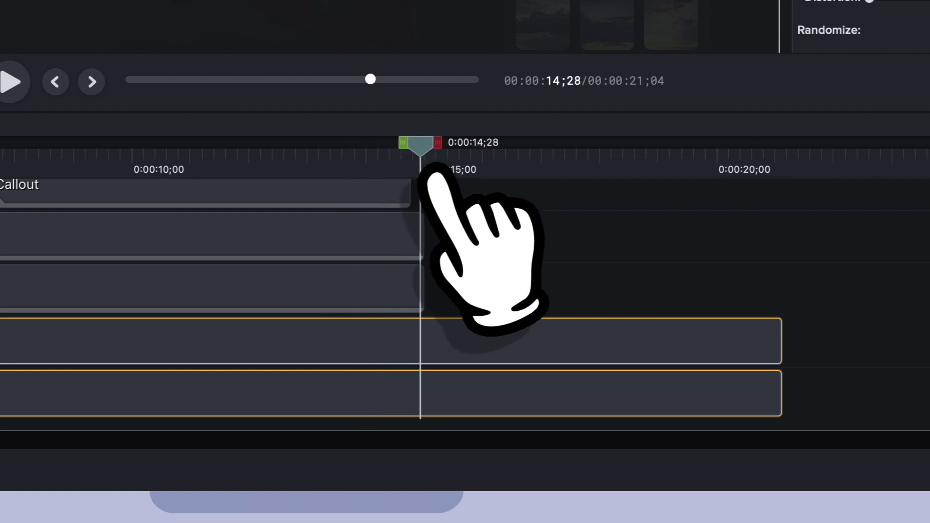
pyautogui.click(460, 261)
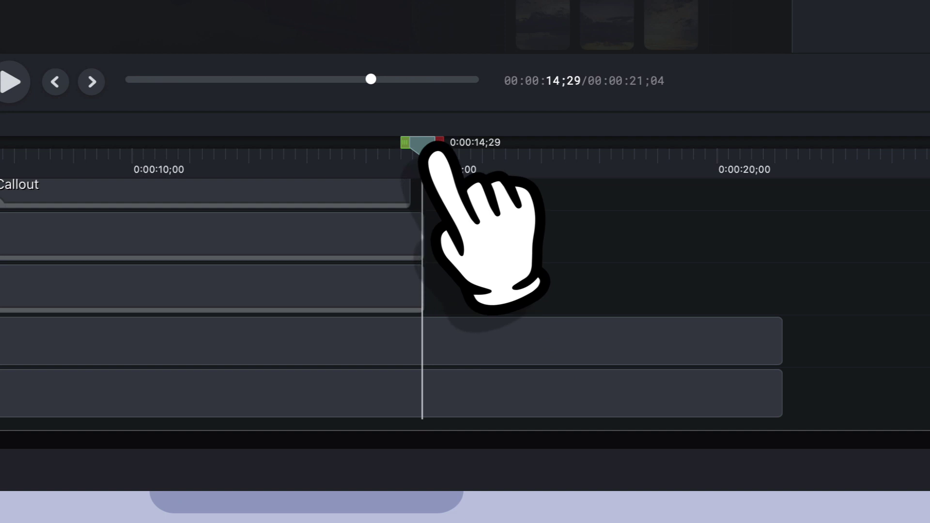
pyautogui.moveTo(435, 154); pyautogui.dragTo(439, 155)
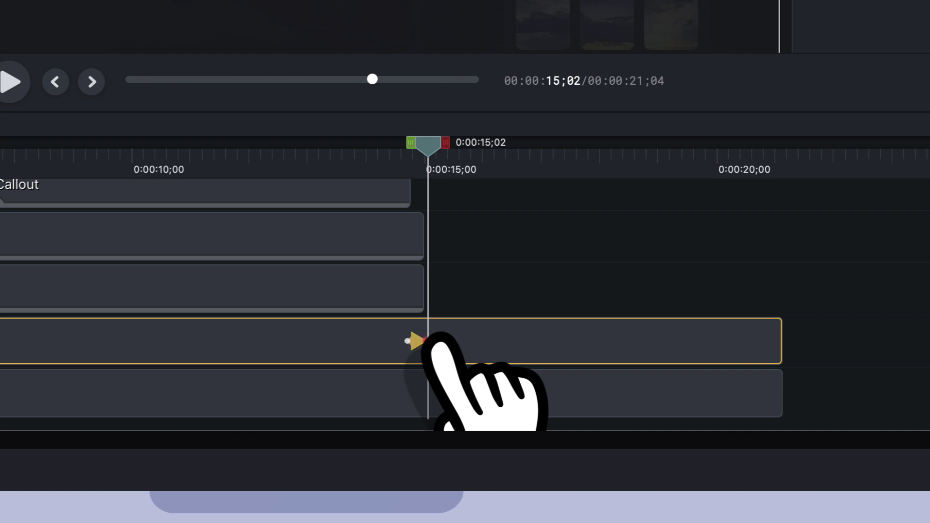
pyautogui.scroll(2, 436, 338)
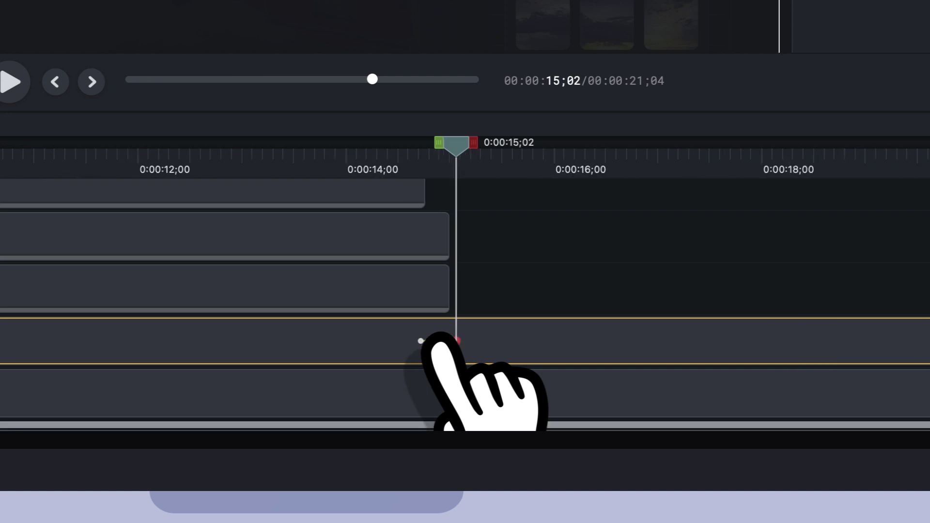
pyautogui.click(437, 341)
pyautogui.moveTo(421, 341); pyautogui.dragTo(245, 341)
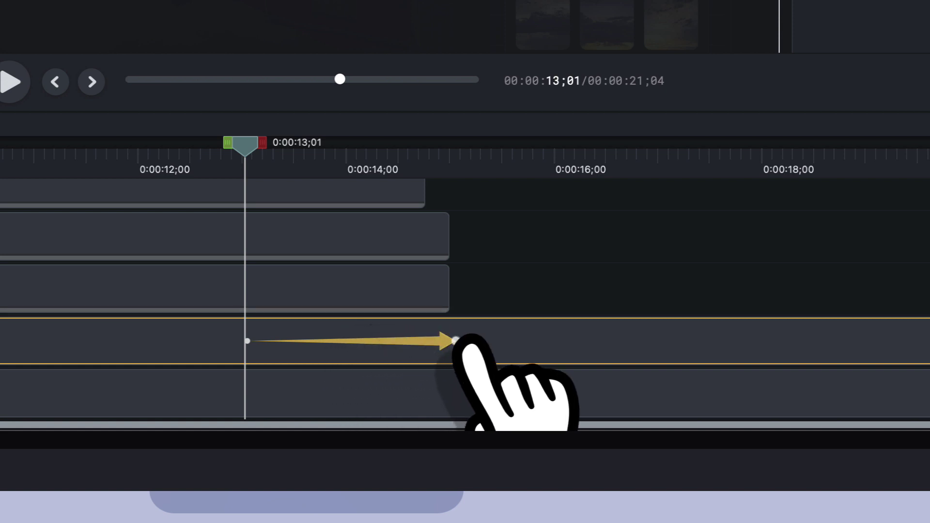
# - At the end of the Pasted Image animation, set its scale to 50% and center it horizontally at Y -57.0
pyautogui.click(455, 340)
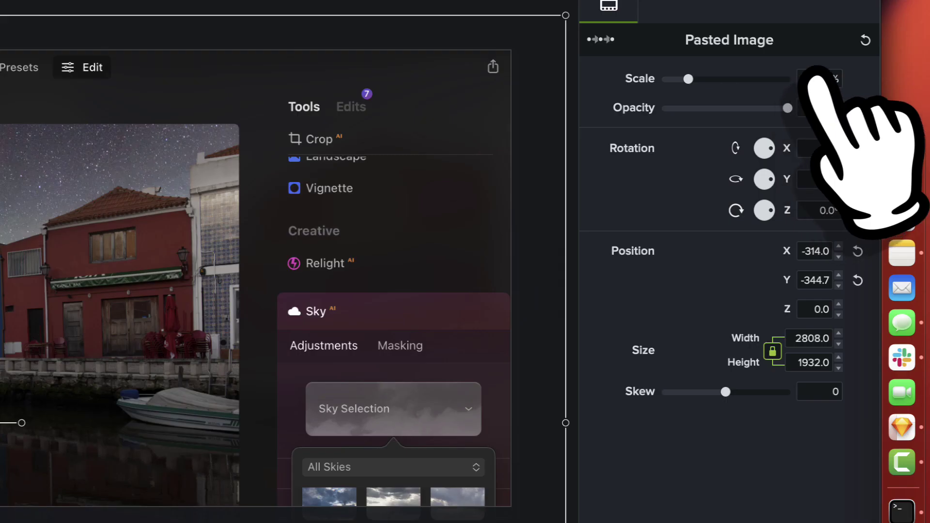
pyautogui.click(819, 79)
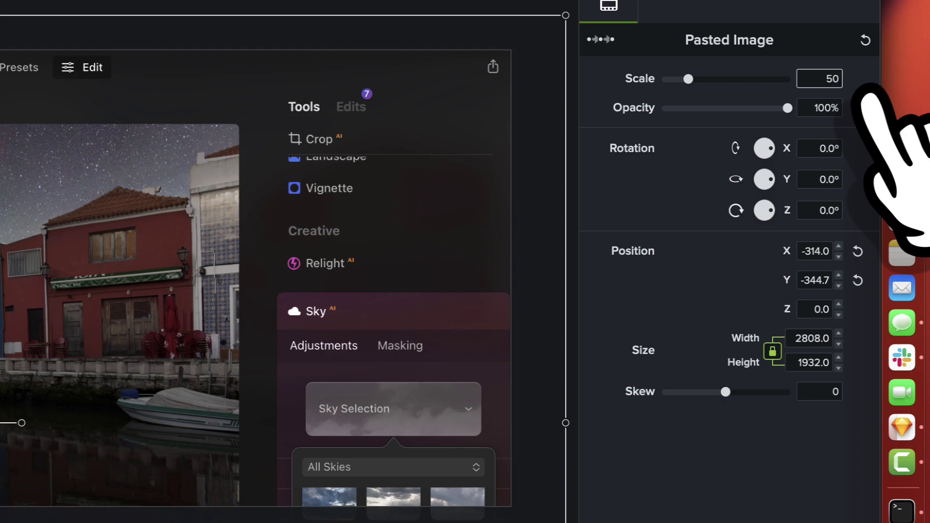
pyautogui.press('Return')
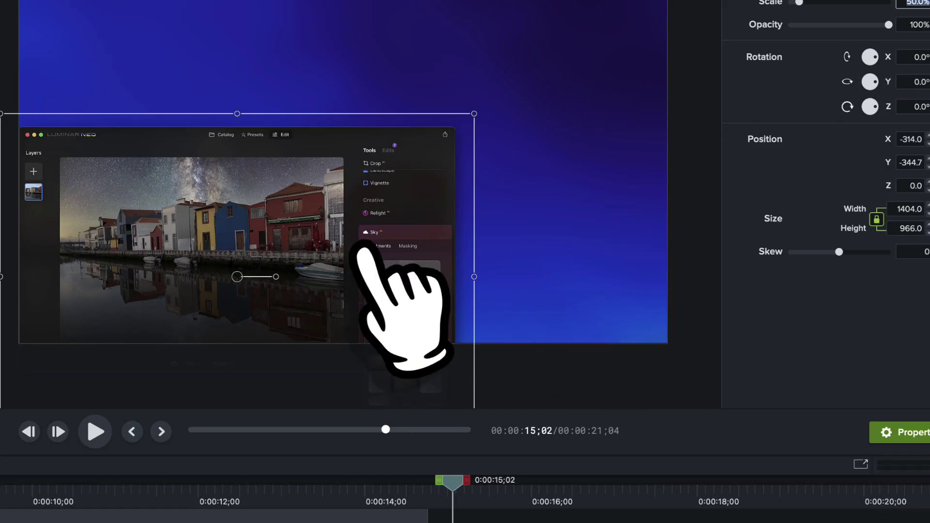
pyautogui.moveTo(236, 276); pyautogui.dragTo(342, 179)
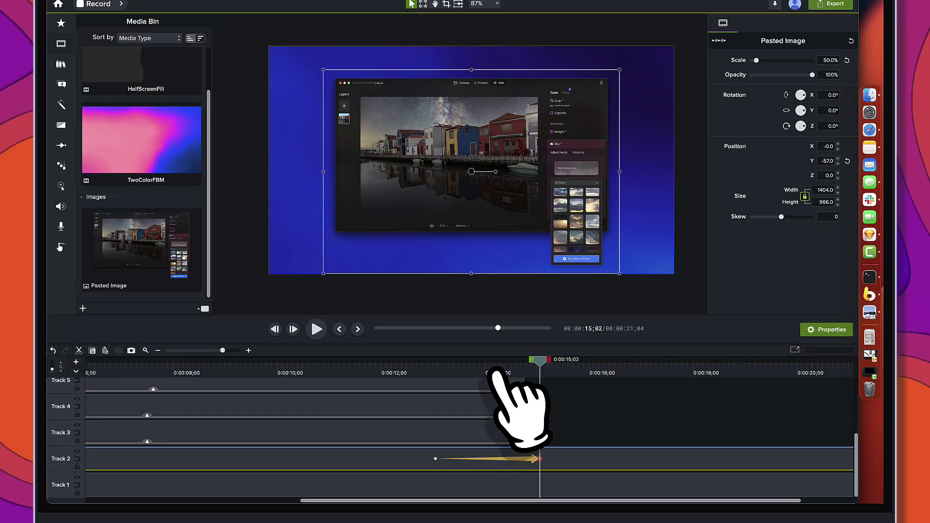
# - Move the playhead back to 0:00:11;22, deselect the clips and preview the image's zoom-out with the lower third's exit
pyautogui.moveTo(393, 493); pyautogui.dragTo(289, 494)
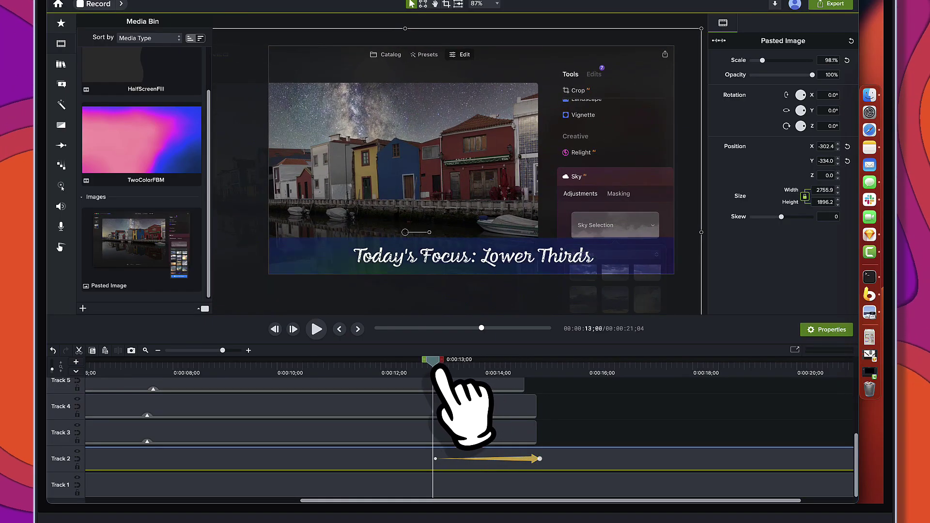
pyautogui.moveTo(438, 369); pyautogui.dragTo(373, 371)
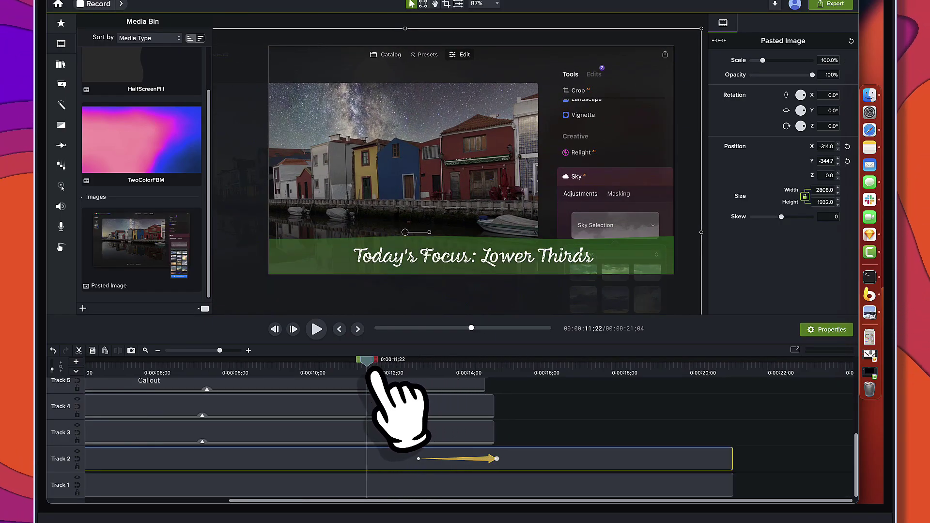
pyautogui.scroll(-5, 373, 373)
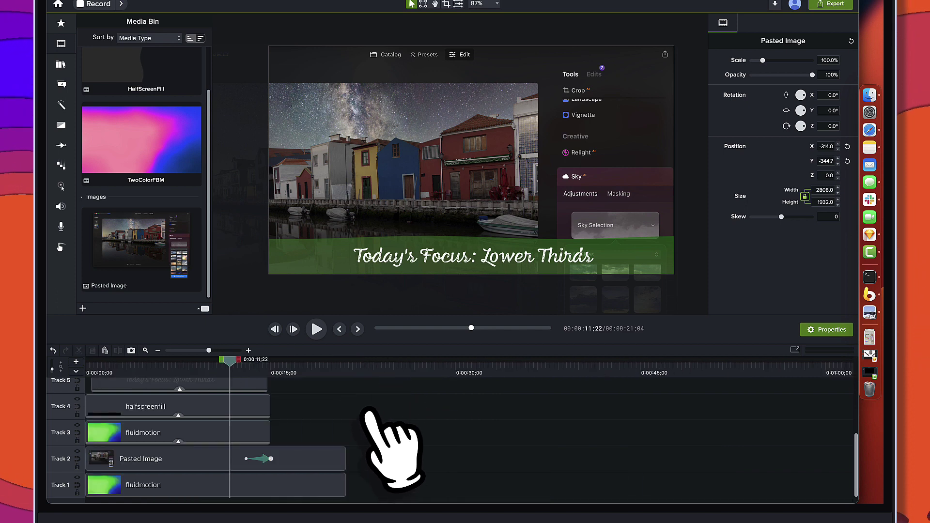
pyautogui.click(368, 411)
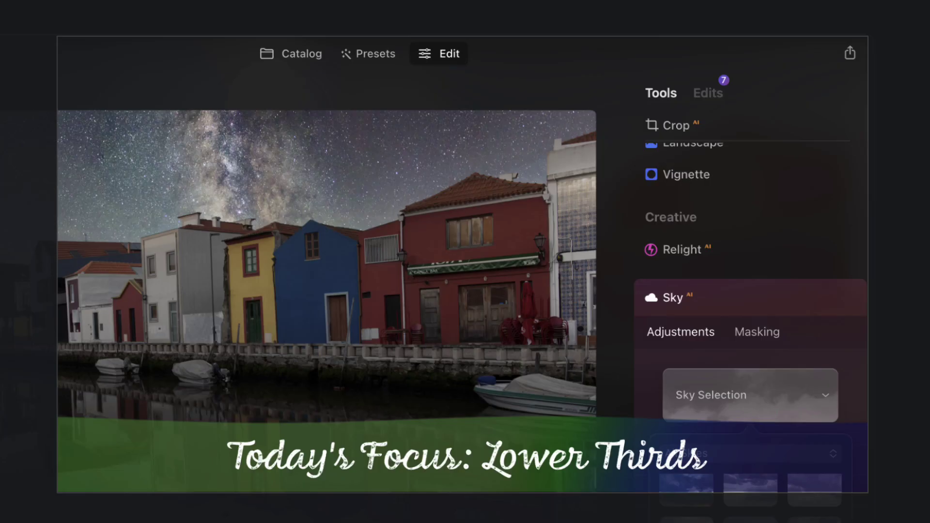